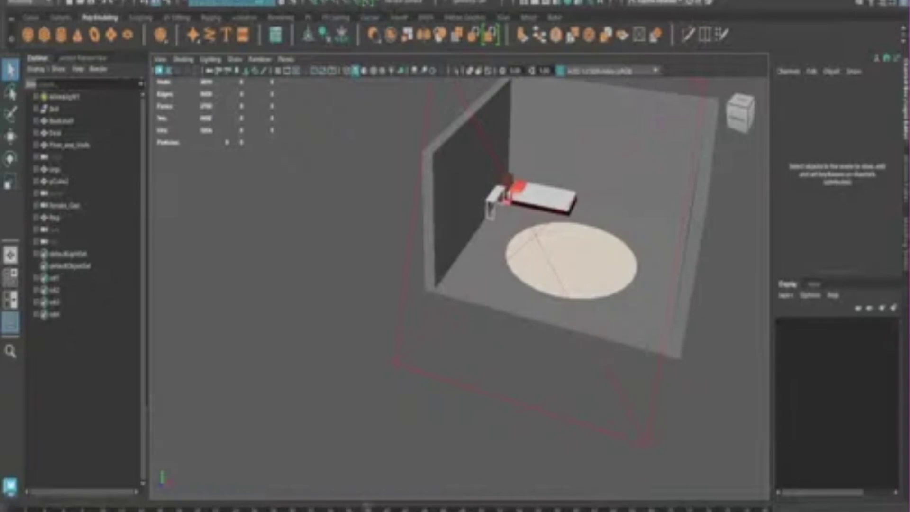
# Navigate into the room and frame the view on the small cube on the rug
pyautogui.click(225, 185)
pyautogui.keyDown('alt'); pyautogui.moveTo(225, 184); pyautogui.dragTo(459, 392, button='right'); pyautogui.keyUp('alt')
pyautogui.moveTo(459, 392)
pyautogui.keyDown('alt'); pyautogui.mouseDown()
pyautogui.moveTo(581, 179)
pyautogui.moveTo(593, 294)
pyautogui.moveTo(415, 229)
pyautogui.moveTo(426, 237)
pyautogui.mouseUp(); pyautogui.keyUp('alt')
pyautogui.scroll(-5, 351, 390)
pyautogui.click(351, 390)
pyautogui.press('f')
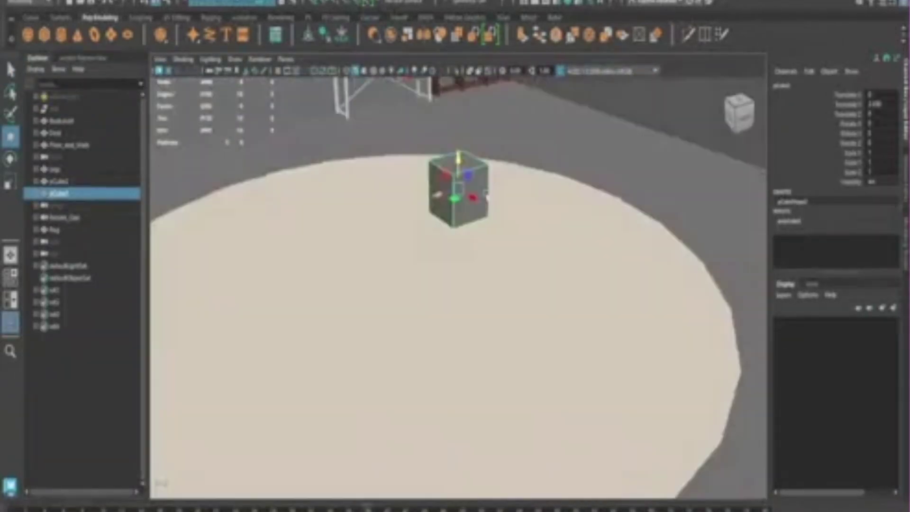
pyautogui.scroll(5, 450, 213)
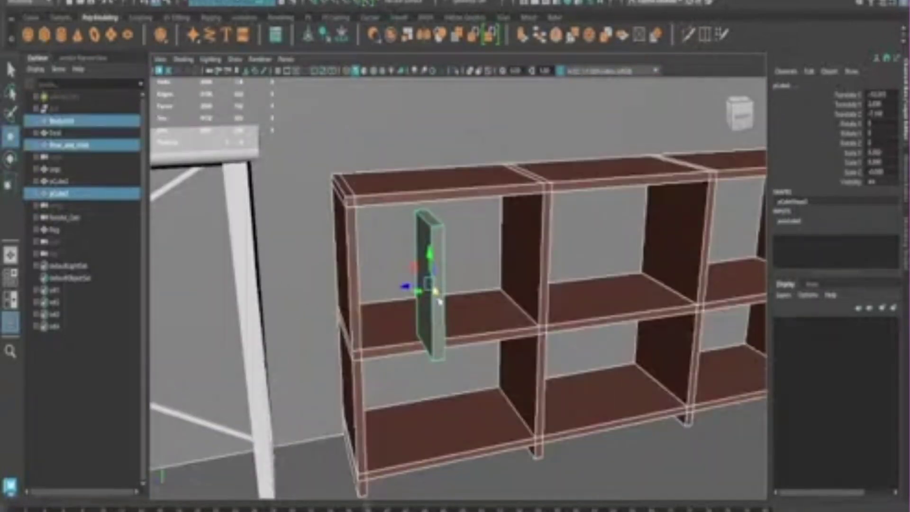
# Select the thin book board and orbit to face the bookshelf head-on
pyautogui.click(438, 302)
pyautogui.scroll(-5, 406, 264)
pyautogui.scroll(5, 387, 234)
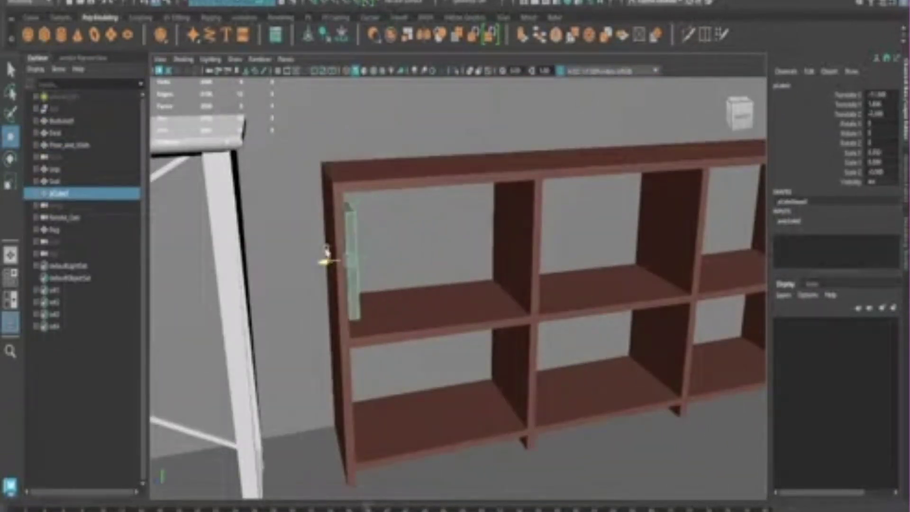
pyautogui.scroll(5, 308, 256)
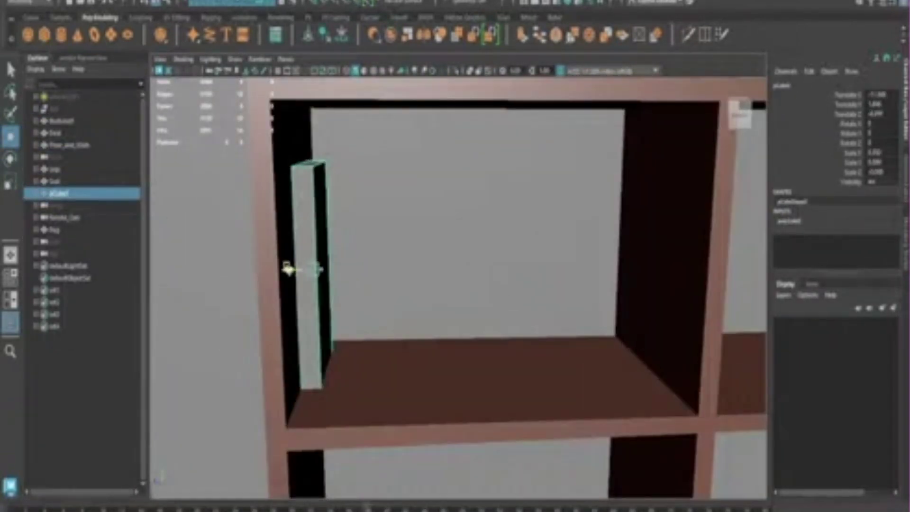
pyautogui.keyDown('alt'); pyautogui.moveTo(291, 264); pyautogui.dragTo(465, 261); pyautogui.keyUp('alt')
pyautogui.scroll(5, 463, 317)
pyautogui.scroll(-10, 432, 295)
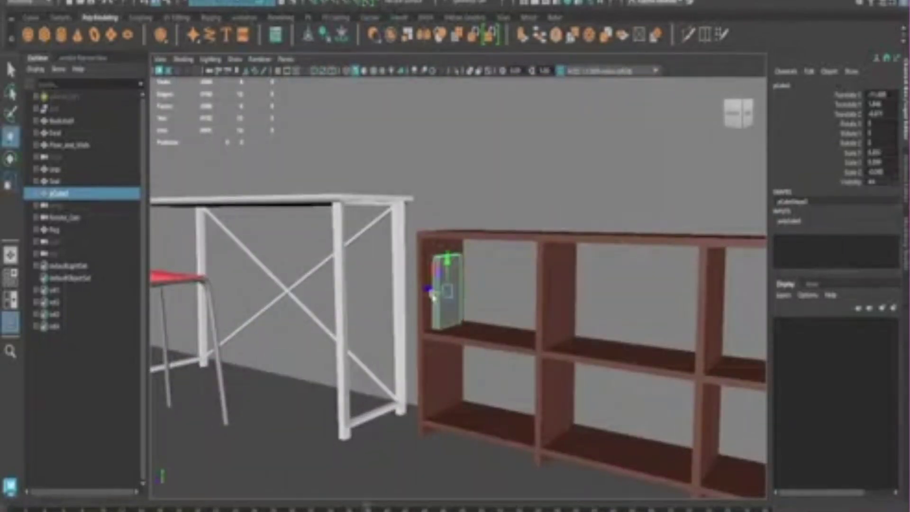
pyautogui.keyDown('alt'); pyautogui.moveTo(432, 294); pyautogui.dragTo(431, 309); pyautogui.keyUp('alt')
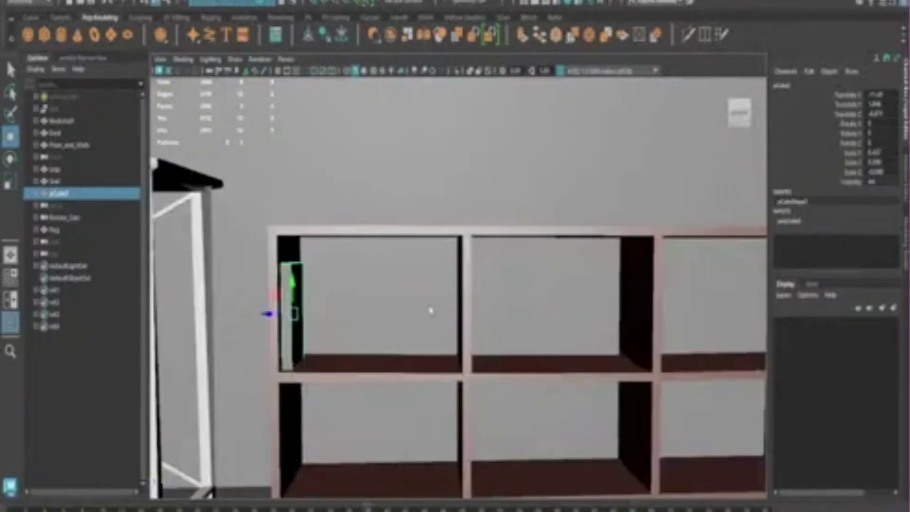
pyautogui.scroll(3, 253, 321)
pyautogui.scroll(-5, 337, 345)
# Duplicate the thin board into more book copies across the shelf
pyautogui.hotkey('ctrl', 'd')
pyautogui.scroll(5, 285, 342)
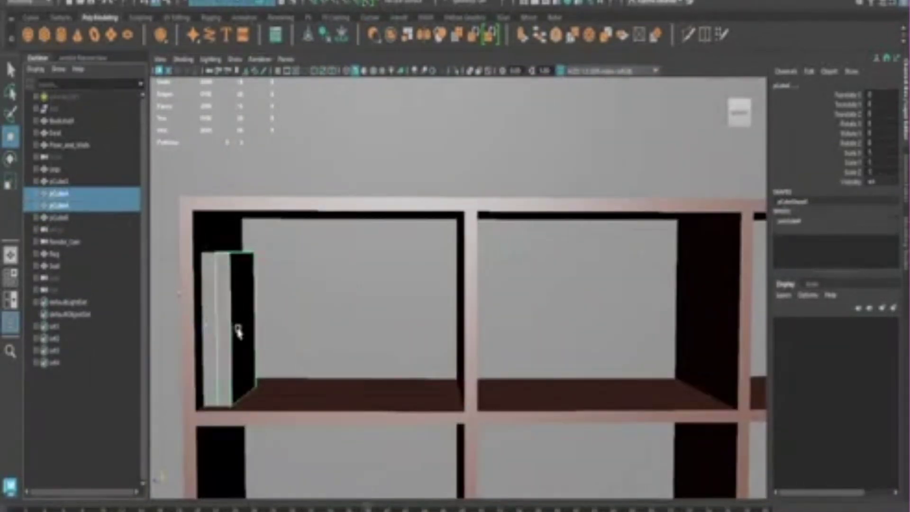
pyautogui.scroll(-3, 238, 330)
pyautogui.scroll(4, 272, 319)
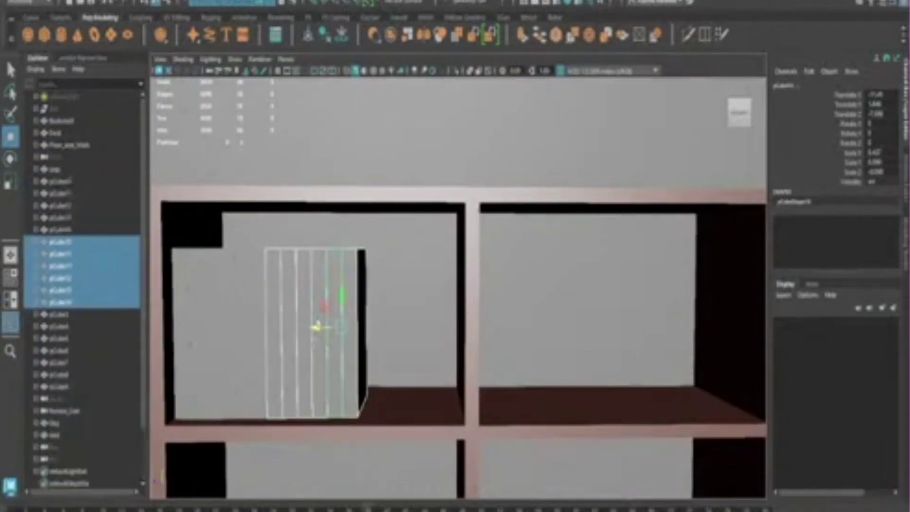
pyautogui.scroll(2, 356, 352)
pyautogui.scroll(-5, 428, 199)
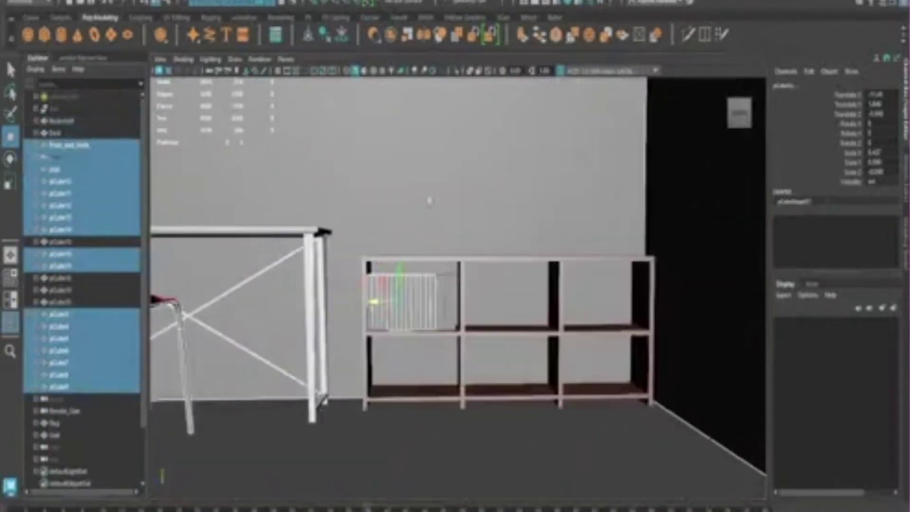
pyautogui.scroll(3, 428, 199)
# Select all the book board copies and combine them into one object
pyautogui.moveTo(57, 181); pyautogui.dragTo(78, 388)
pyautogui.scroll(2, 428, 304)
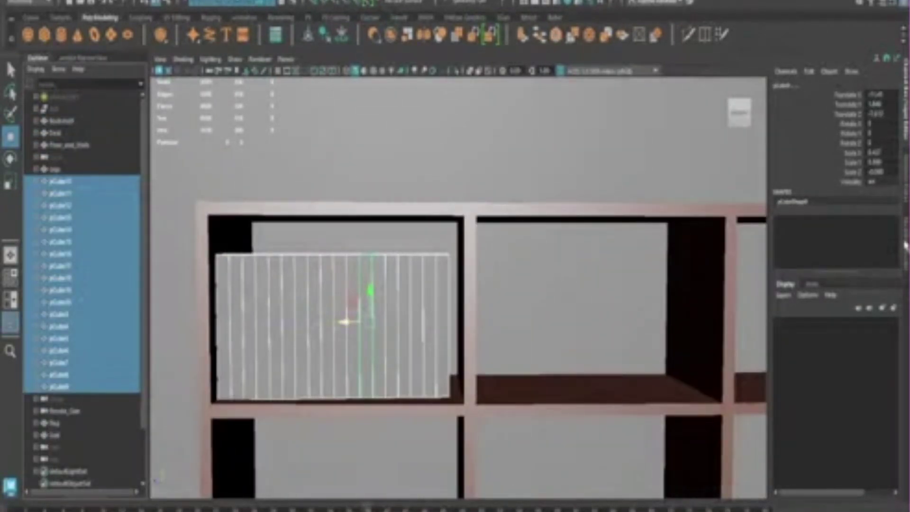
pyautogui.click(905, 245)
pyautogui.hotkey('ctrl', 'g')
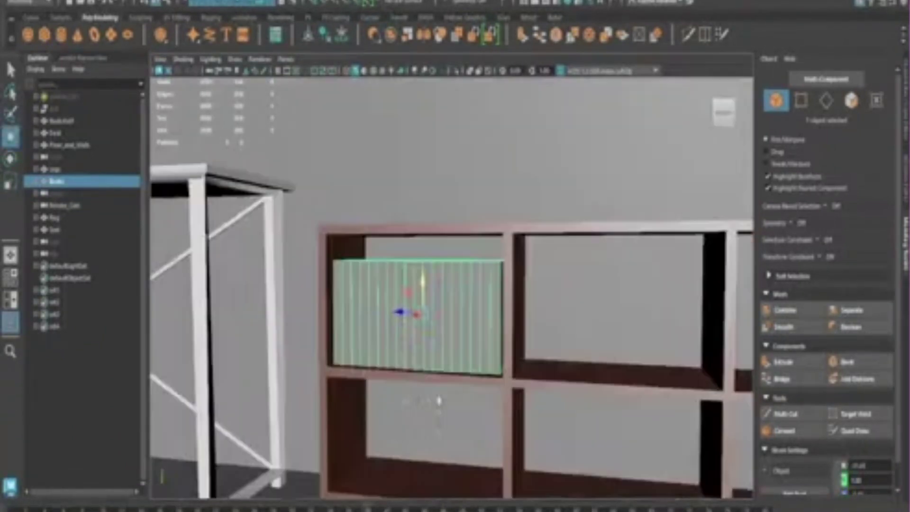
# Duplicate the row of books into the middle and right compartments
pyautogui.hotkey('ctrl', 'd')
pyautogui.moveTo(253, 337)
pyautogui.mouseDown()
pyautogui.moveTo(411, 339)
pyautogui.moveTo(555, 304)
pyautogui.mouseUp()
pyautogui.hotkey('ctrl', 'd')
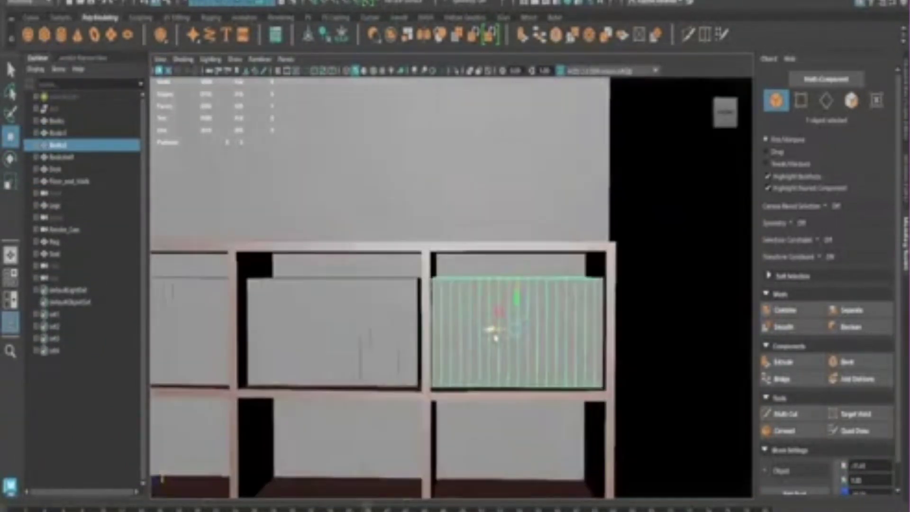
pyautogui.scroll(-3, 555, 305)
# Orbit the view to see the room and the wall above the desk from the side
pyautogui.scroll(3, 555, 264)
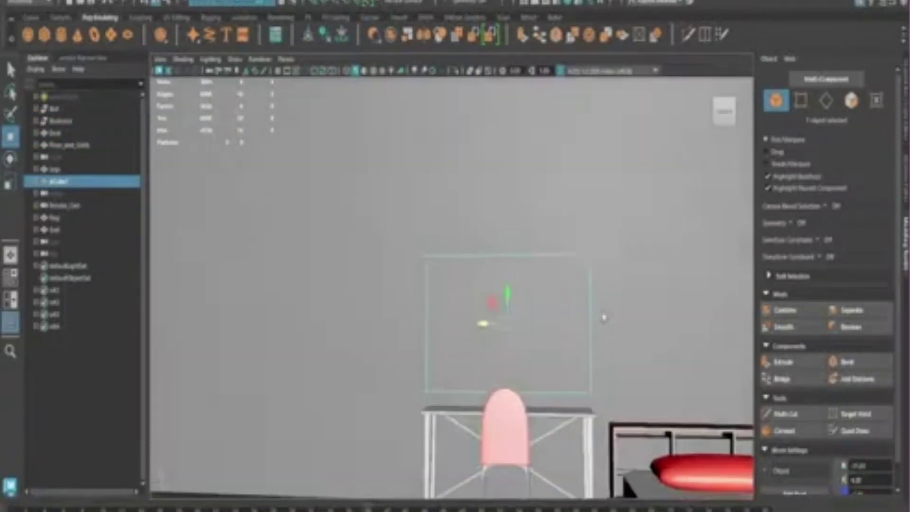
pyautogui.moveTo(603, 315)
pyautogui.keyDown('alt'); pyautogui.mouseDown()
pyautogui.moveTo(525, 336)
pyautogui.moveTo(383, 298)
pyautogui.mouseUp(); pyautogui.keyUp('alt')
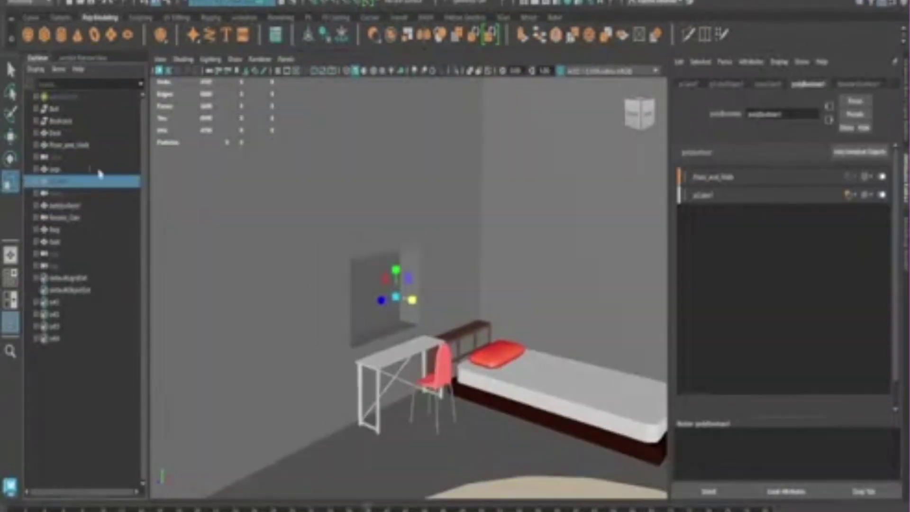
# Select the boolean result, then hide and reshow its walls input to inspect the cut
pyautogui.click(72, 206)
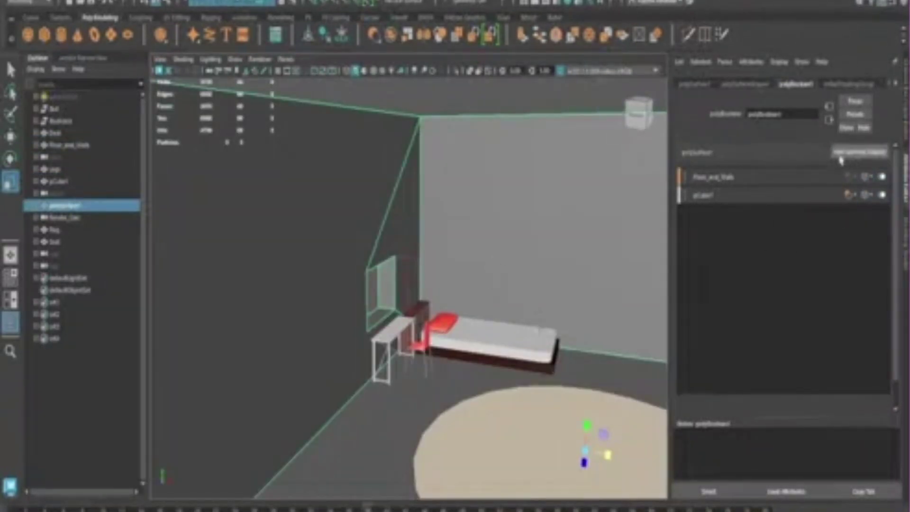
pyautogui.click(758, 177)
pyautogui.press('Delete')
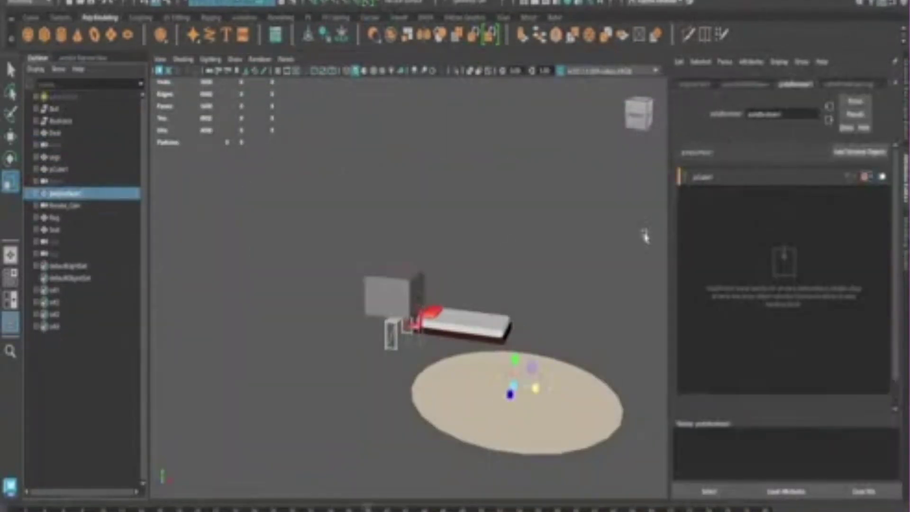
pyautogui.click(855, 114)
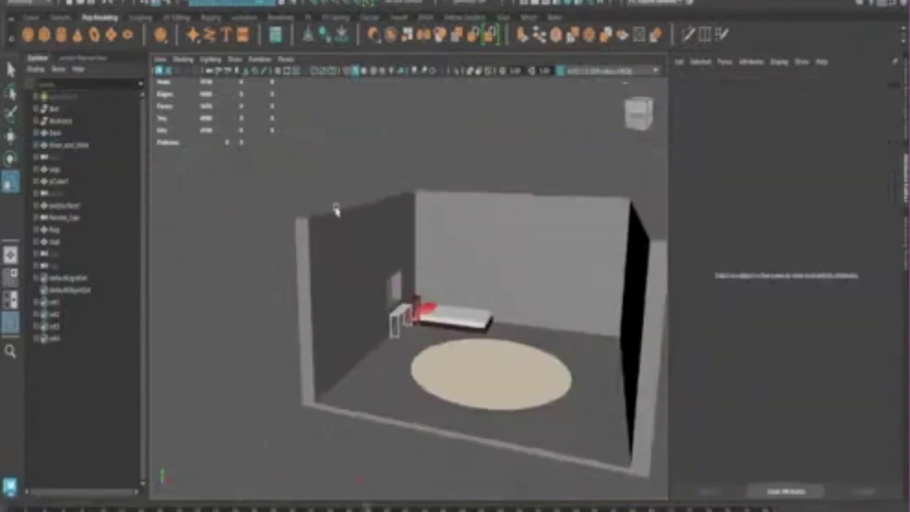
pyautogui.click(66, 205)
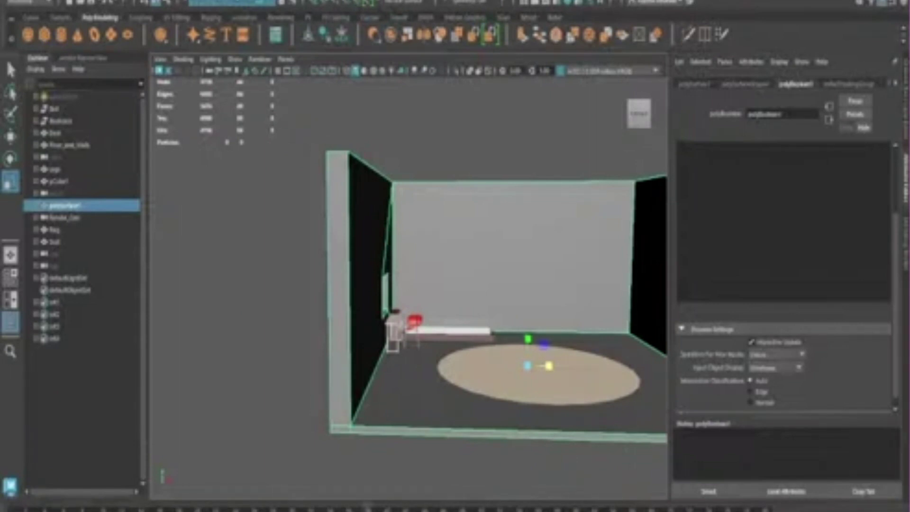
# Select the cube by the desk, then undo repeatedly to remove the wall boolean
pyautogui.click(851, 156)
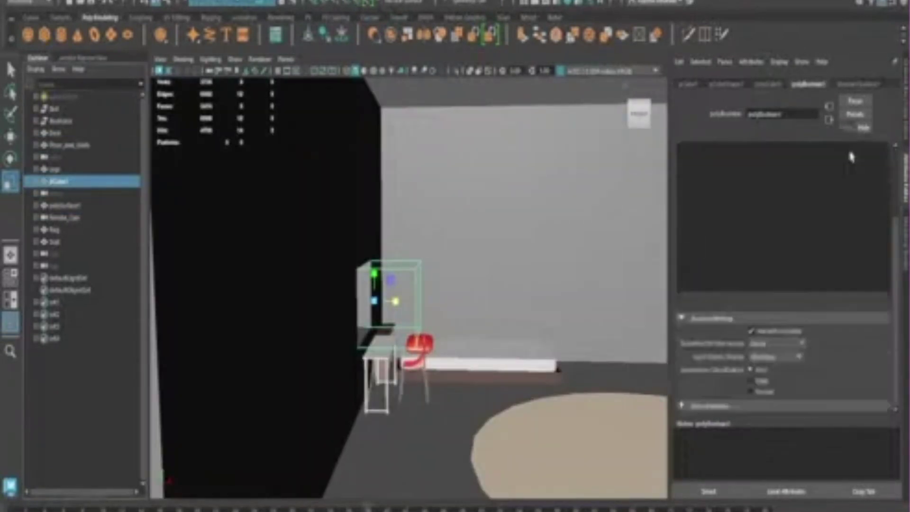
pyautogui.hotkey('ctrl', 'z')
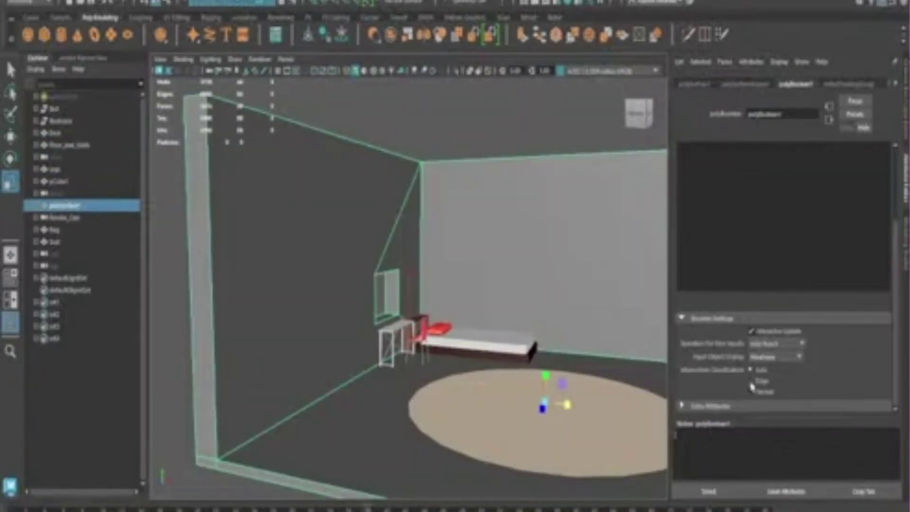
pyautogui.hotkey('ctrl', 'z')
pyautogui.hotkey('ctrl', 'z')
pyautogui.hotkey('ctrl', 'z')
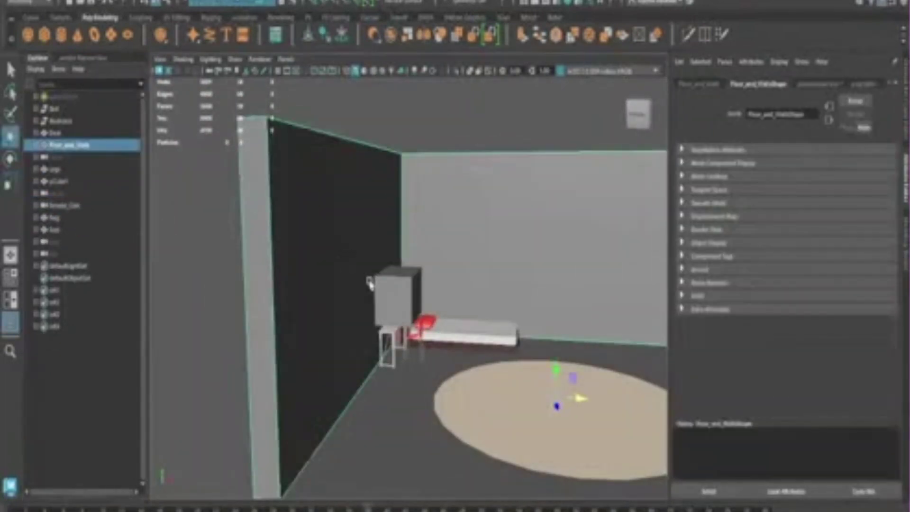
pyautogui.hotkey('shift', 'z')
pyautogui.hotkey('shift', 'z')
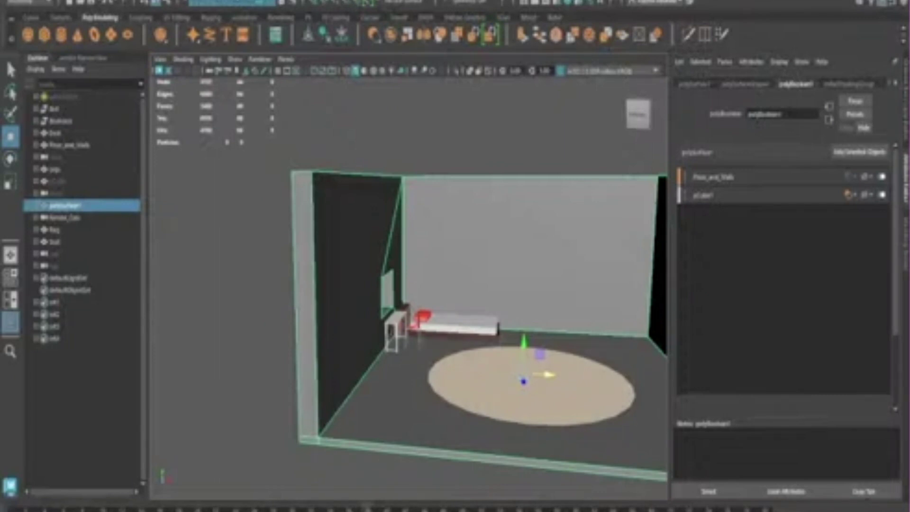
pyautogui.hotkey('ctrl', 'z')
pyautogui.hotkey('ctrl', 'z')
pyautogui.hotkey('ctrl', 'z')
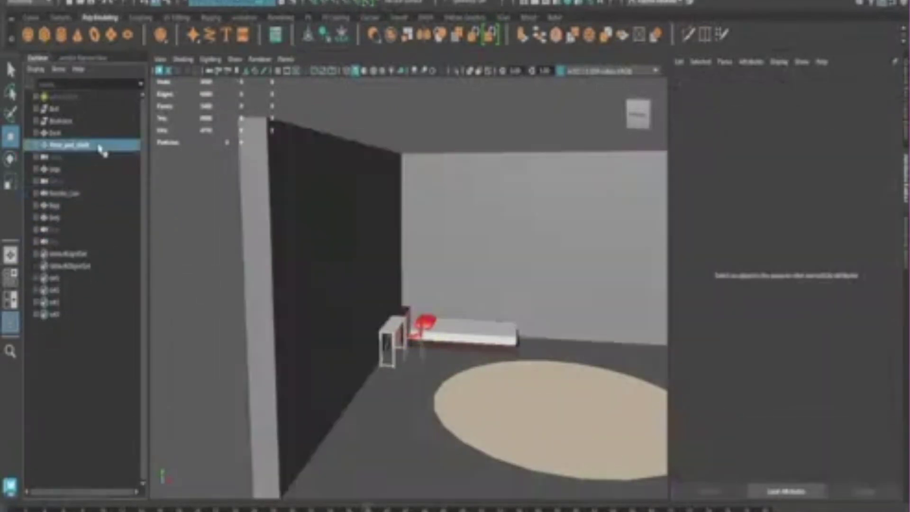
pyautogui.hotkey('ctrl', 'z')
# Undo to bring back the cube and select the bed
pyautogui.hotkey('ctrl', 'z')
pyautogui.hotkey('ctrl', 'z')
pyautogui.hotkey('ctrl', 'z')
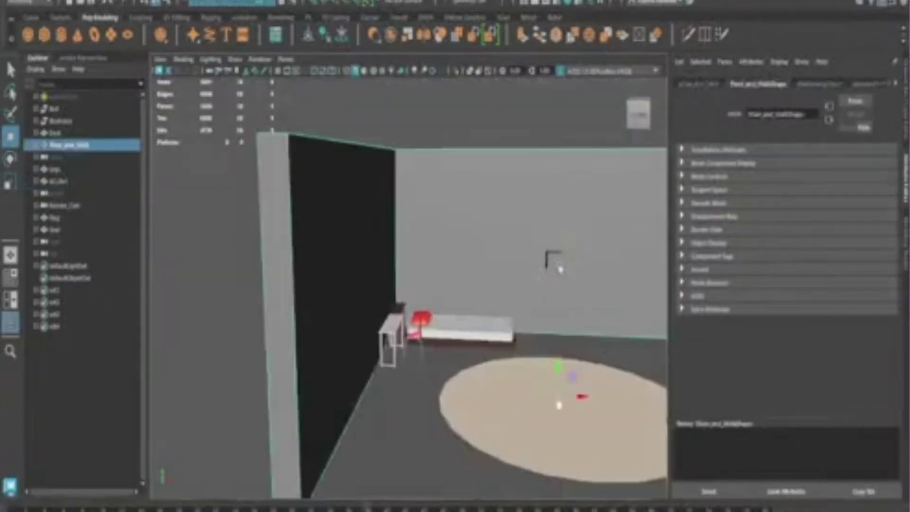
pyautogui.hotkey('ctrl', 'z')
pyautogui.hotkey('ctrl', 'z')
pyautogui.hotkey('ctrl', 'z')
pyautogui.hotkey('ctrl', 'z')
pyautogui.hotkey('ctrl', 'z')
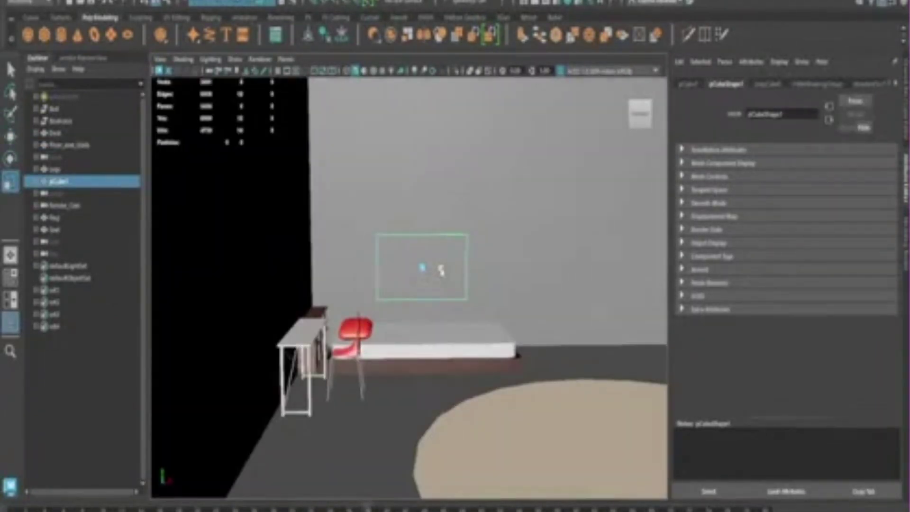
pyautogui.hotkey('ctrl', 'z')
pyautogui.hotkey('ctrl', 'z')
pyautogui.hotkey('ctrl', 'z')
pyautogui.hotkey('ctrl', 'z')
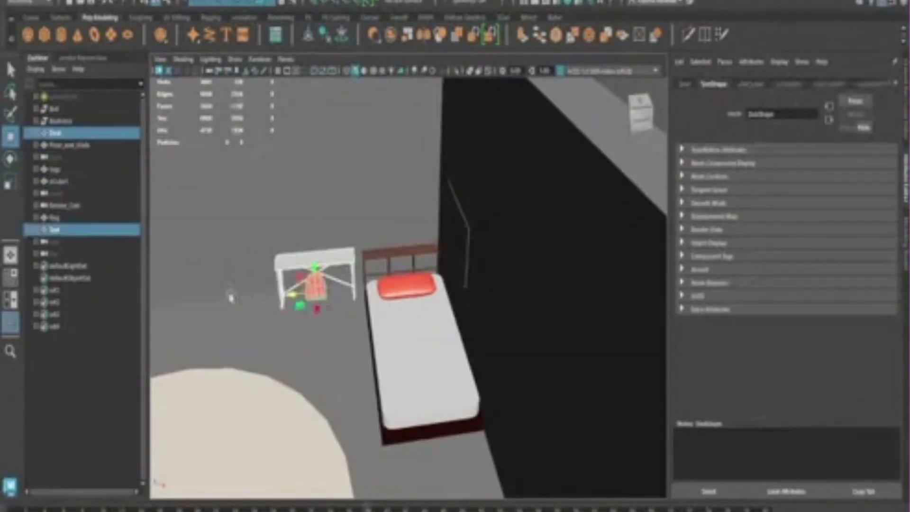
pyautogui.hotkey('ctrl', 'z')
pyautogui.click(52, 109)
pyautogui.hotkey('ctrl', 'z')
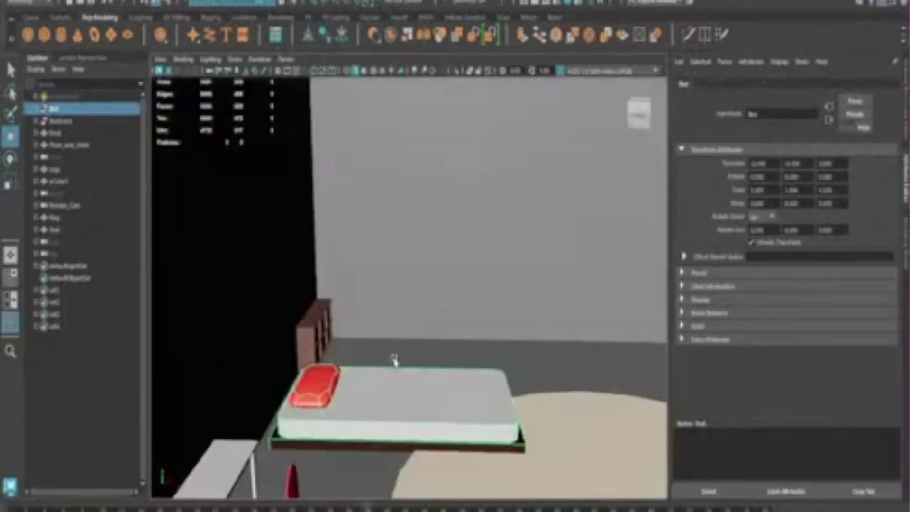
pyautogui.hotkey('ctrl', 'z')
# Keep undoing through the pillow and view changes back to the new wall plane
pyautogui.hotkey('ctrl', 'z')
pyautogui.hotkey('ctrl', 'z')
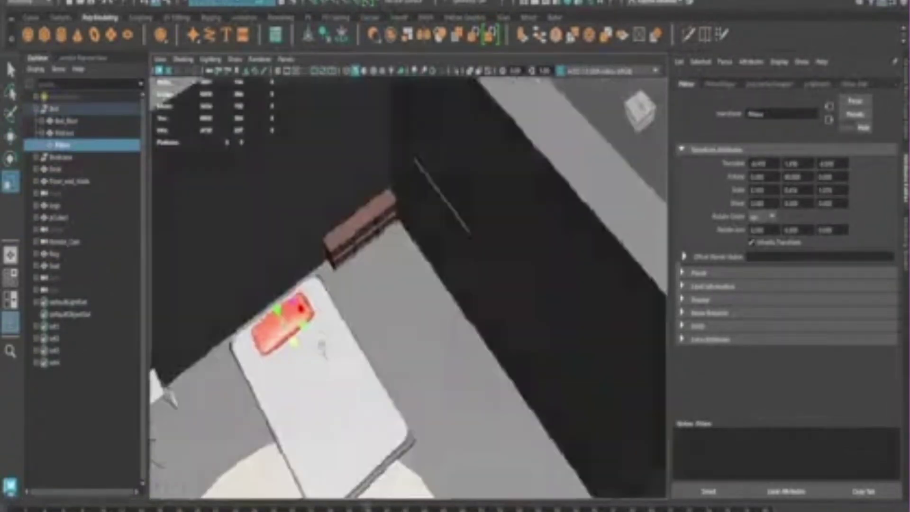
pyautogui.hotkey('ctrl', 'z')
pyautogui.hotkey('ctrl', 'z')
pyautogui.hotkey('ctrl', 'z')
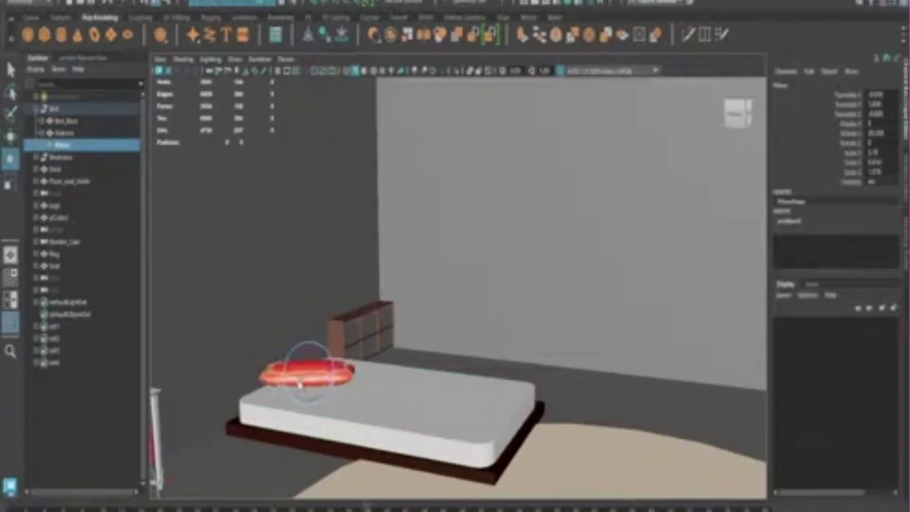
pyautogui.hotkey('ctrl', 'z')
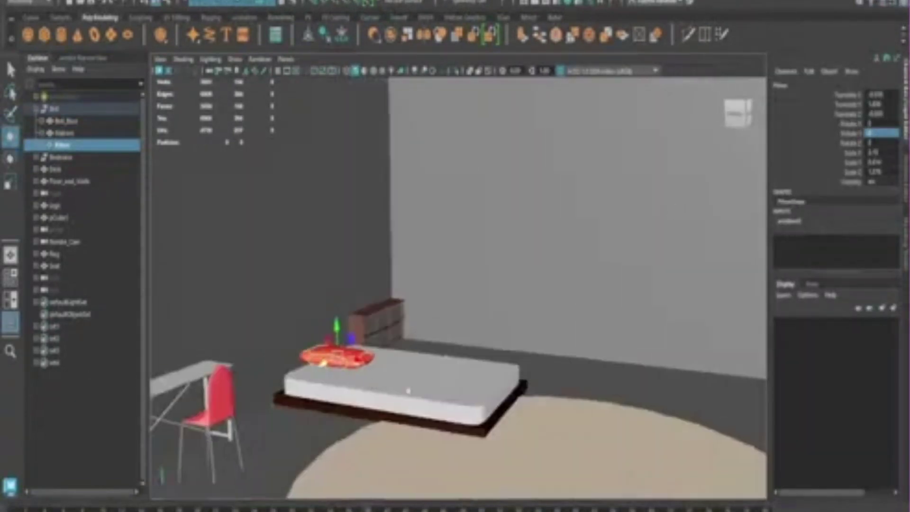
pyautogui.hotkey('ctrl', 'z')
pyautogui.hotkey('ctrl', 'z')
pyautogui.hotkey('ctrl', 'z')
pyautogui.hotkey('ctrl', 'z')
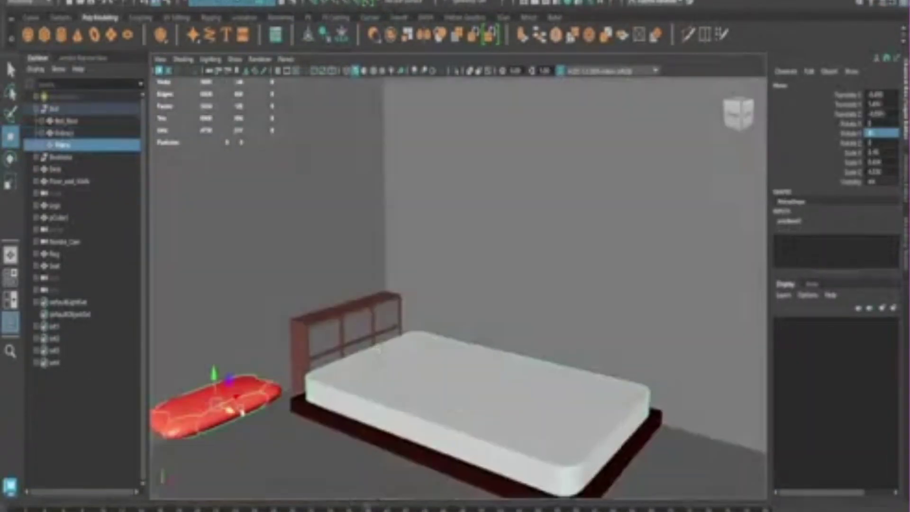
pyautogui.hotkey('ctrl', 'z')
pyautogui.hotkey('ctrl', 'z')
pyautogui.hotkey('ctrl', 'z')
pyautogui.hotkey('ctrl', 'z')
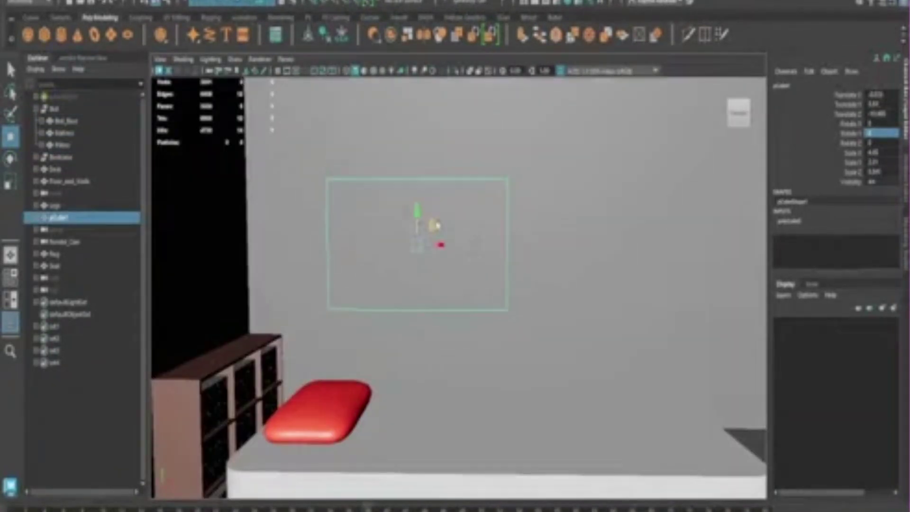
# Step back with Ctrl+Z through the plane rotation, frame face edits and frame repositioning
pyautogui.hotkey('ctrl', 'z')
pyautogui.hotkey('ctrl', 'z')
pyautogui.hotkey('ctrl', 'z')
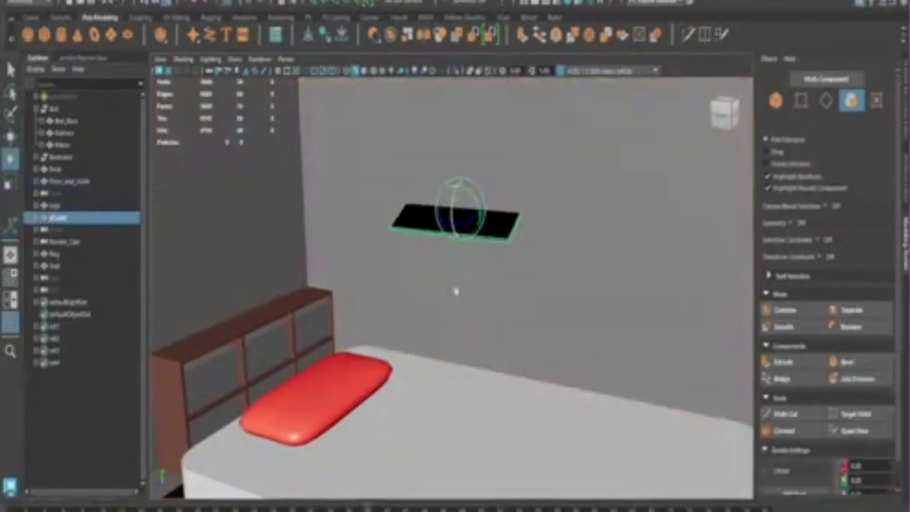
pyautogui.hotkey('ctrl', 'z')
pyautogui.hotkey('ctrl', 'z')
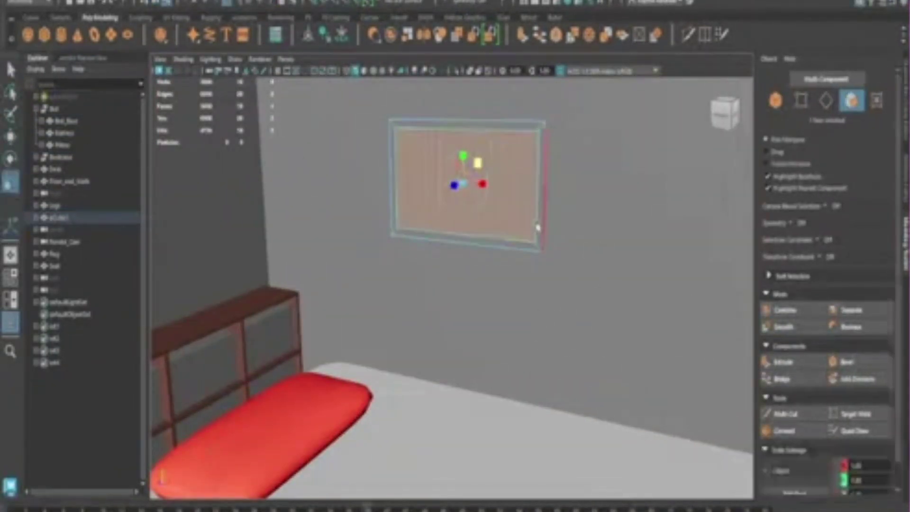
pyautogui.hotkey('ctrl', 'z')
pyautogui.hotkey('ctrl', 'z')
pyautogui.hotkey('ctrl', 'z')
pyautogui.hotkey('ctrl', 'z')
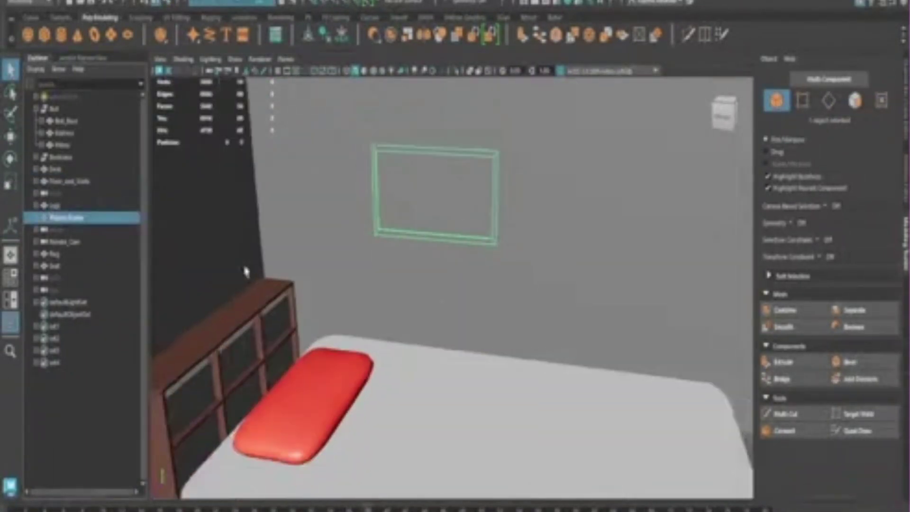
pyautogui.hotkey('ctrl', 'z')
pyautogui.hotkey('ctrl', 'z')
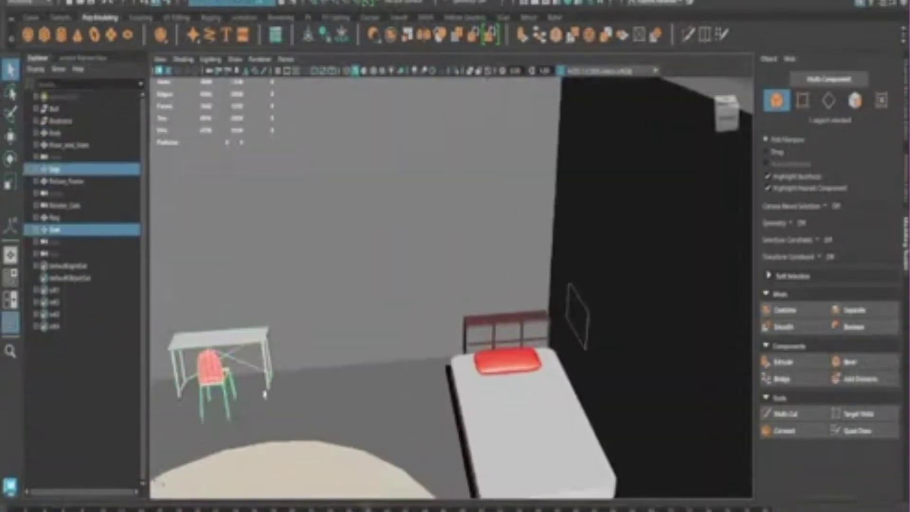
pyautogui.hotkey('ctrl', 'z')
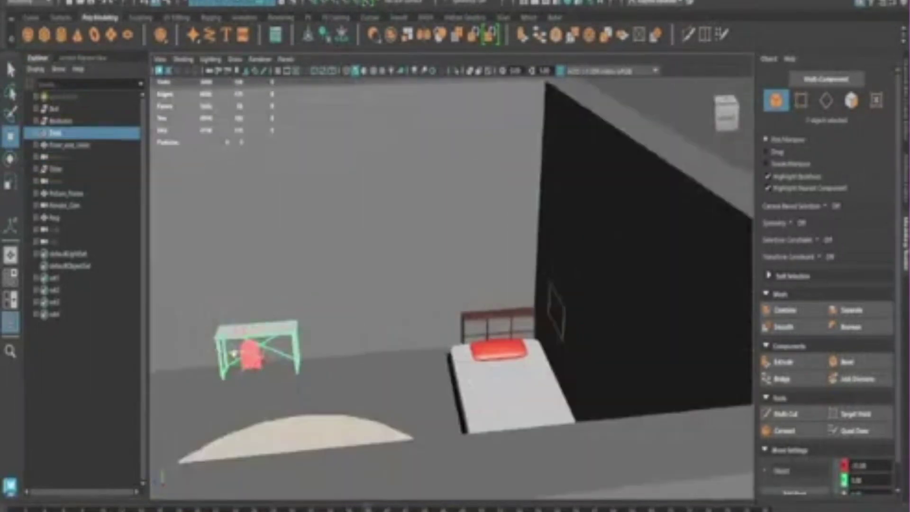
pyautogui.hotkey('ctrl', 'z')
pyautogui.hotkey('ctrl', 'z')
pyautogui.hotkey('ctrl', 'z')
pyautogui.hotkey('ctrl', 'z')
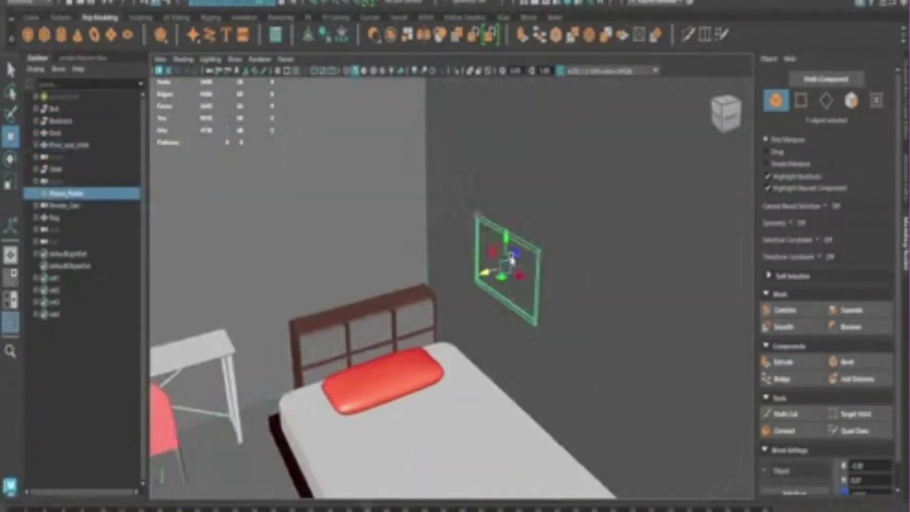
pyautogui.hotkey('ctrl', 'z')
pyautogui.hotkey('ctrl', 'z')
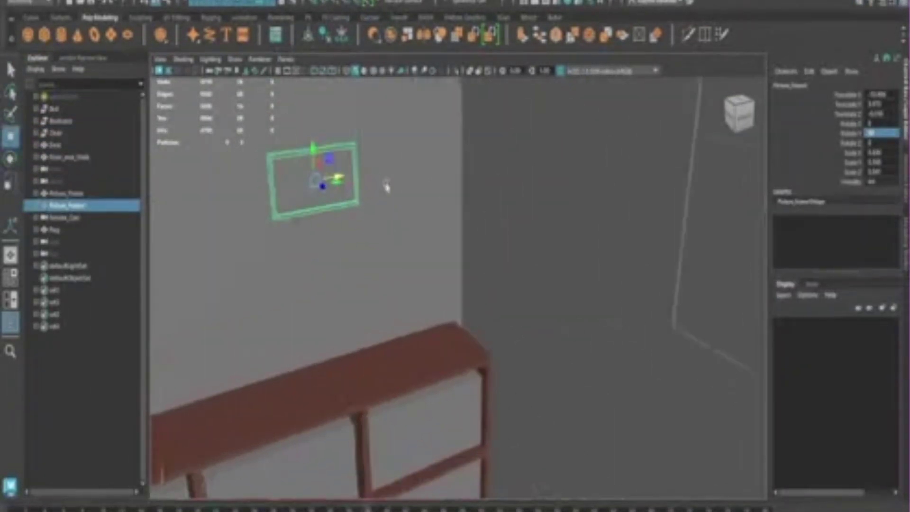
pyautogui.hotkey('ctrl', 'z')
pyautogui.hotkey('ctrl', 'z')
pyautogui.hotkey('ctrl', 'z')
pyautogui.hotkey('ctrl', 'z')
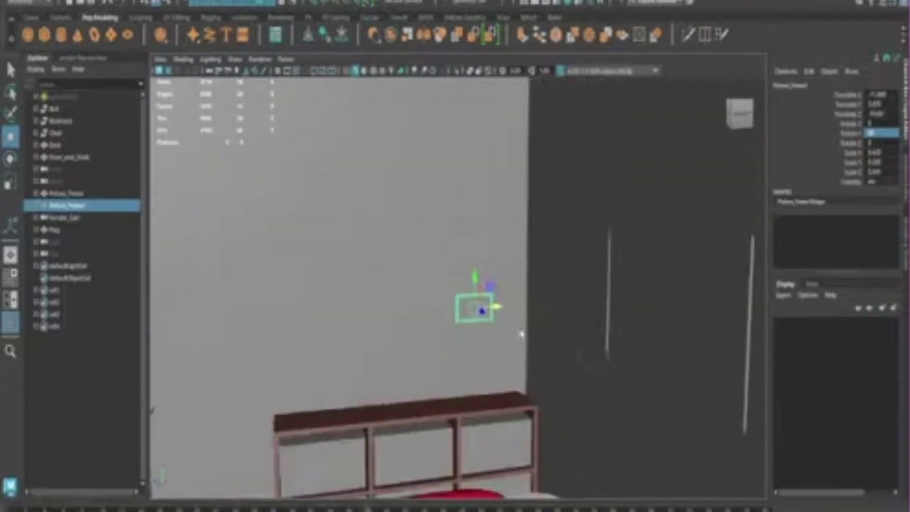
pyautogui.hotkey('ctrl', 'z')
pyautogui.hotkey('ctrl', 'z')
pyautogui.hotkey('ctrl', 'z')
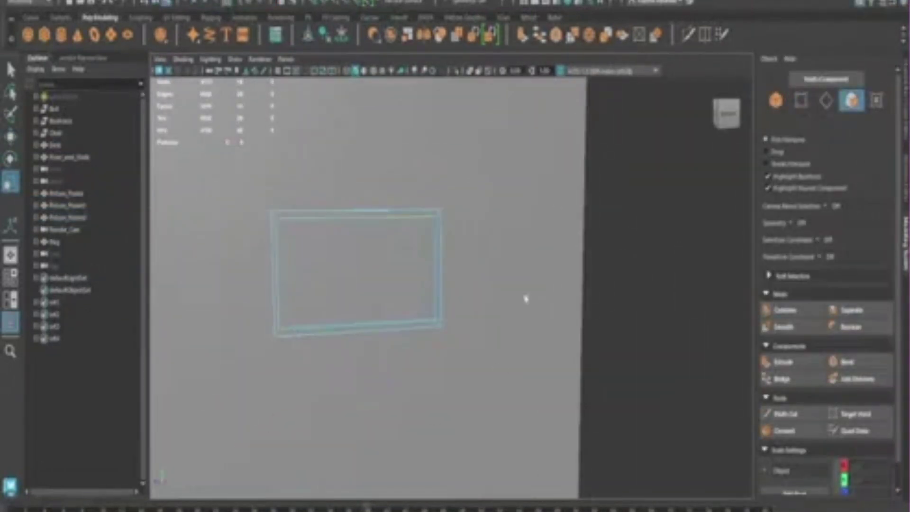
# Undo through the recent frame face edits back to selecting the whole frame
pyautogui.hotkey('ctrl', 'z')
pyautogui.hotkey('ctrl', 'z')
pyautogui.hotkey('ctrl', 'z')
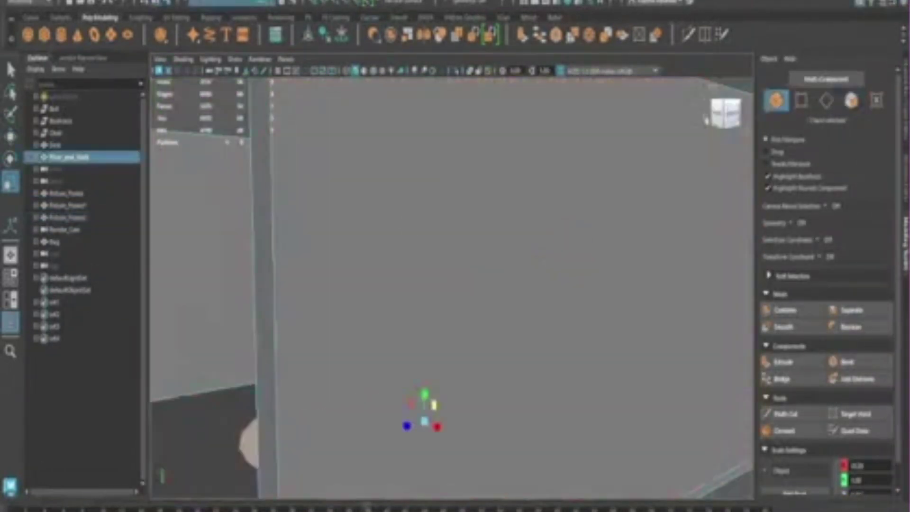
pyautogui.hotkey('ctrl', 'z')
pyautogui.hotkey('ctrl', 'z')
pyautogui.hotkey('ctrl', 'z')
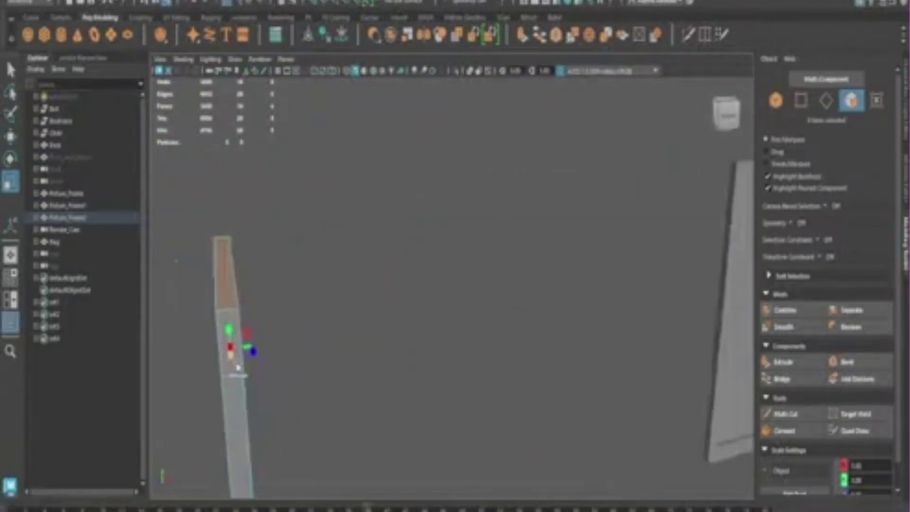
pyautogui.hotkey('ctrl', 'z')
pyautogui.hotkey('ctrl', 'z')
pyautogui.hotkey('ctrl', 'z')
pyautogui.hotkey('ctrl', 'z')
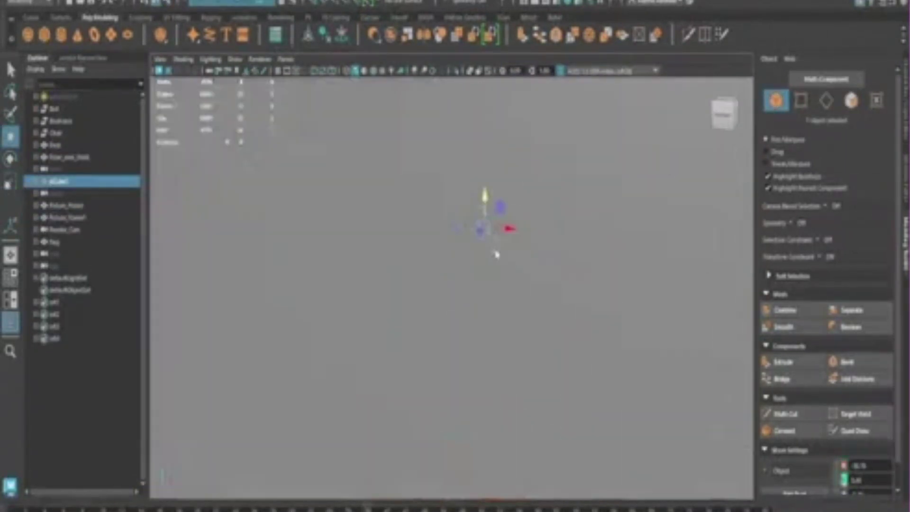
pyautogui.hotkey('ctrl', 'z')
pyautogui.hotkey('ctrl', 'z')
pyautogui.hotkey('ctrl', 'z')
pyautogui.hotkey('ctrl', 'z')
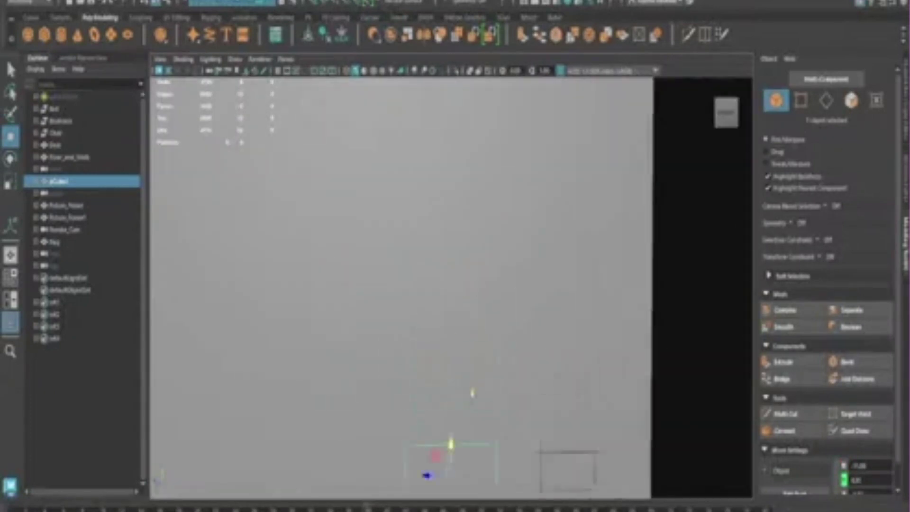
pyautogui.hotkey('ctrl', 'z')
pyautogui.hotkey('ctrl', 'z')
pyautogui.hotkey('ctrl', 'z')
pyautogui.hotkey('ctrl', 'z')
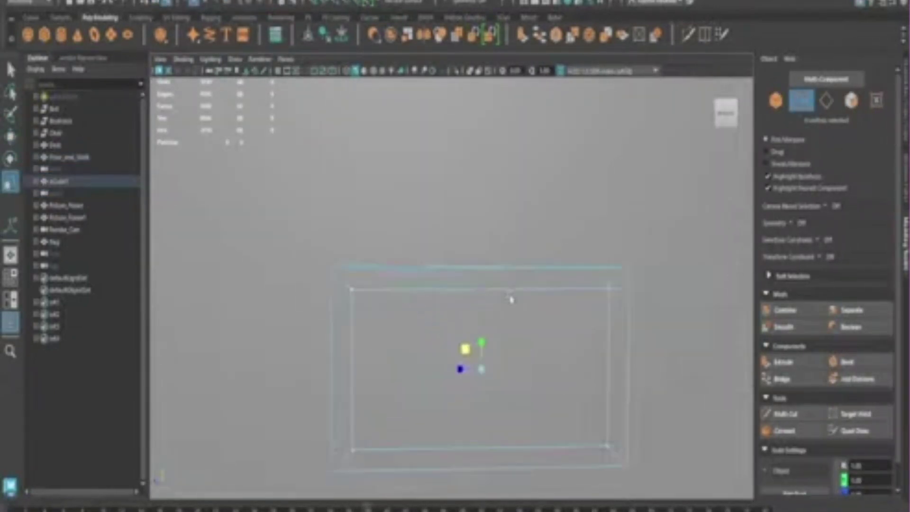
pyautogui.hotkey('ctrl', 'z')
pyautogui.hotkey('ctrl', 'z')
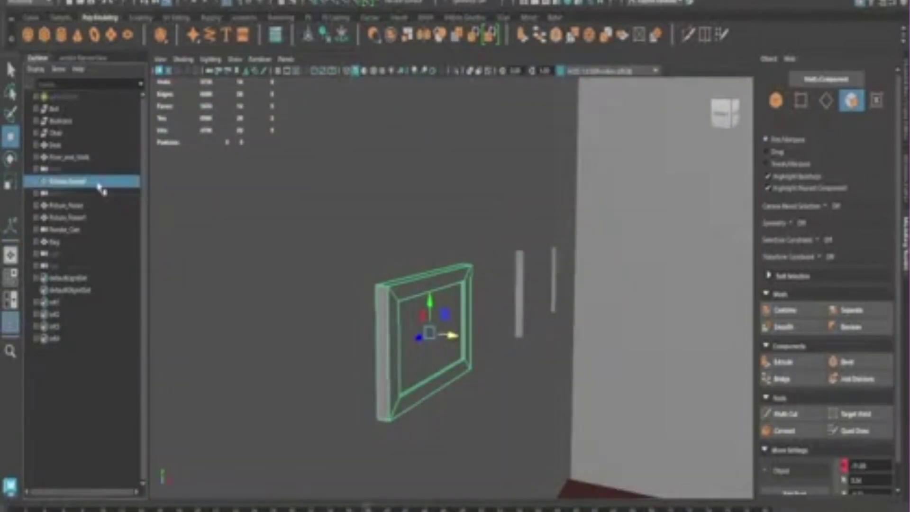
pyautogui.hotkey('ctrl', 'z')
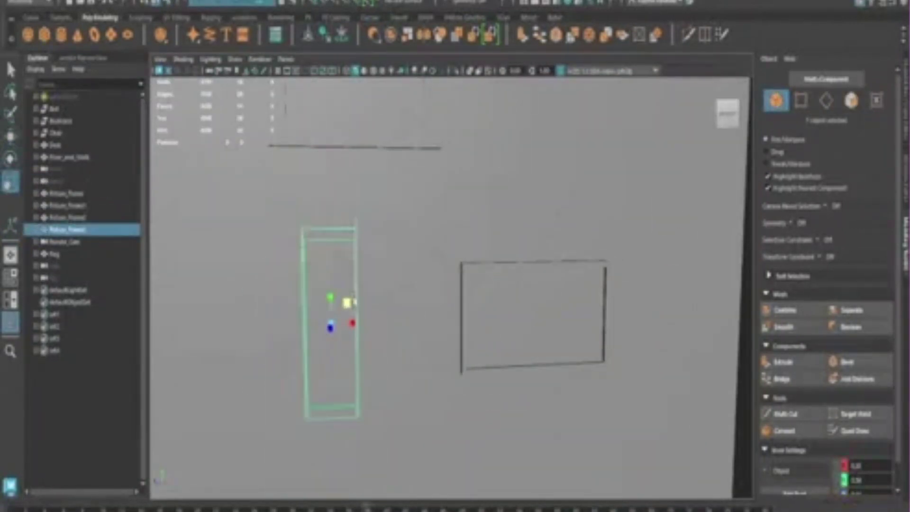
# Show the selected frame's position and scale values, then focus on it with the Move tool
pyautogui.hotkey('ctrl', 'a')
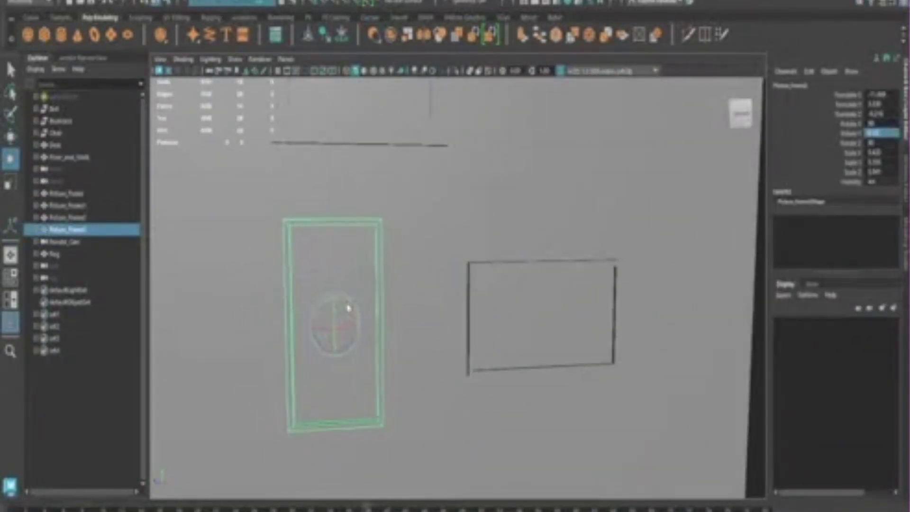
pyautogui.keyDown('alt'); pyautogui.moveTo(370, 136); pyautogui.dragTo(406, 178); pyautogui.keyUp('alt')
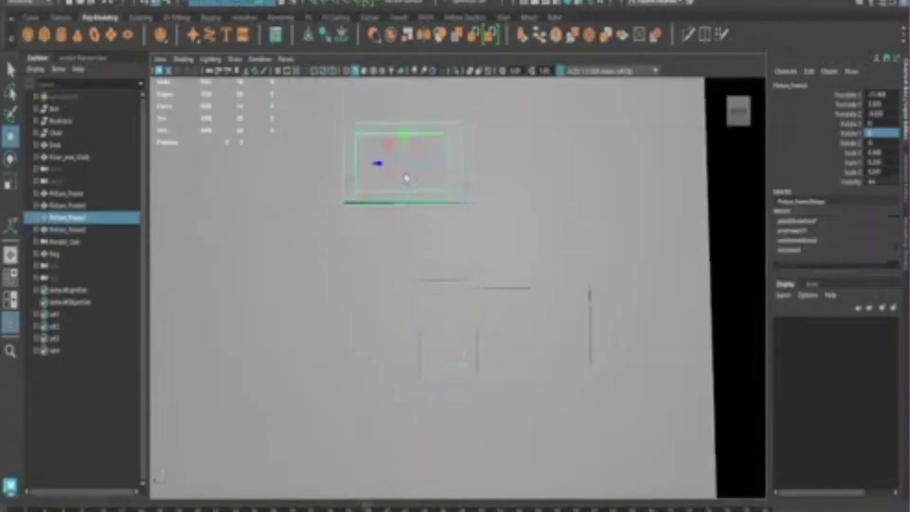
pyautogui.press('w')
pyautogui.press('f')
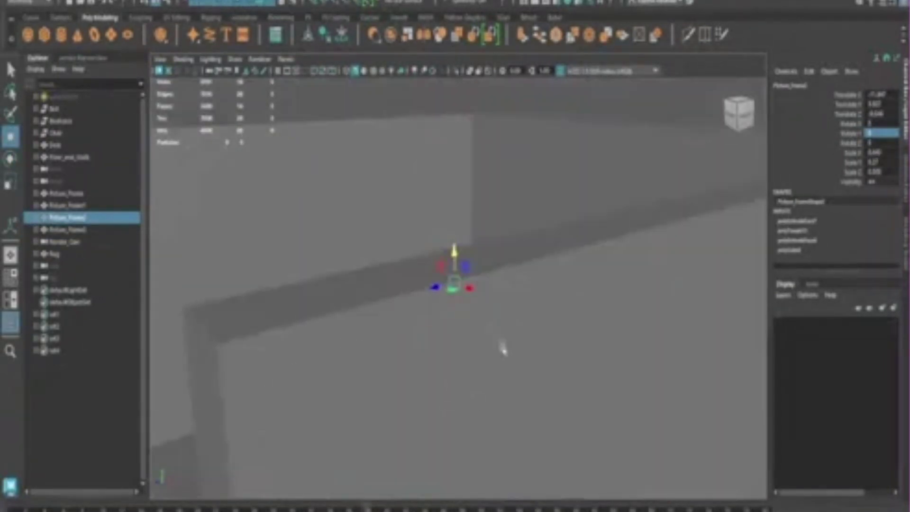
pyautogui.scroll(-5, 306, 304)
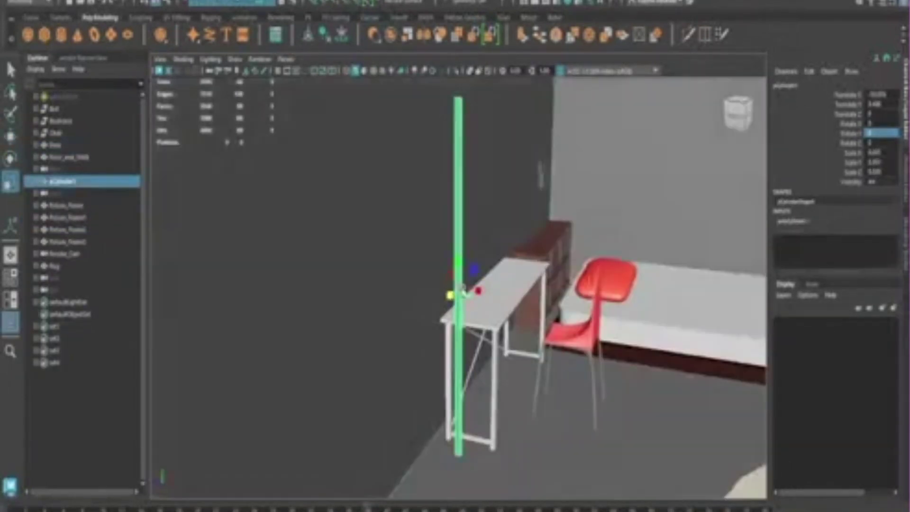
# Orbit to see the table, chair and bed, then deselect the cylinder
pyautogui.keyDown('alt'); pyautogui.moveTo(480, 232); pyautogui.dragTo(389, 420); pyautogui.keyUp('alt')
pyautogui.click(389, 419)
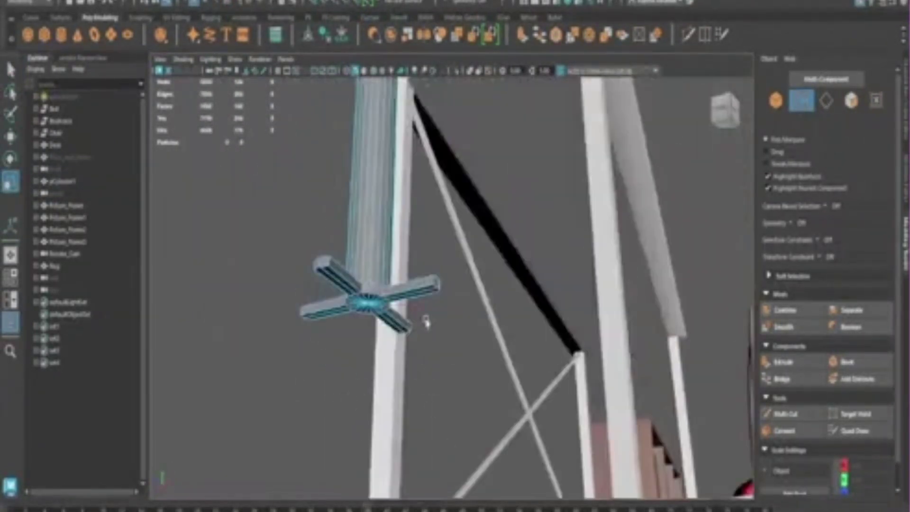
# Orbit around the legged pole to see all four legs from above
pyautogui.press('q')
pyautogui.keyDown('alt'); pyautogui.moveTo(467, 230); pyautogui.dragTo(451, 304); pyautogui.keyUp('alt')
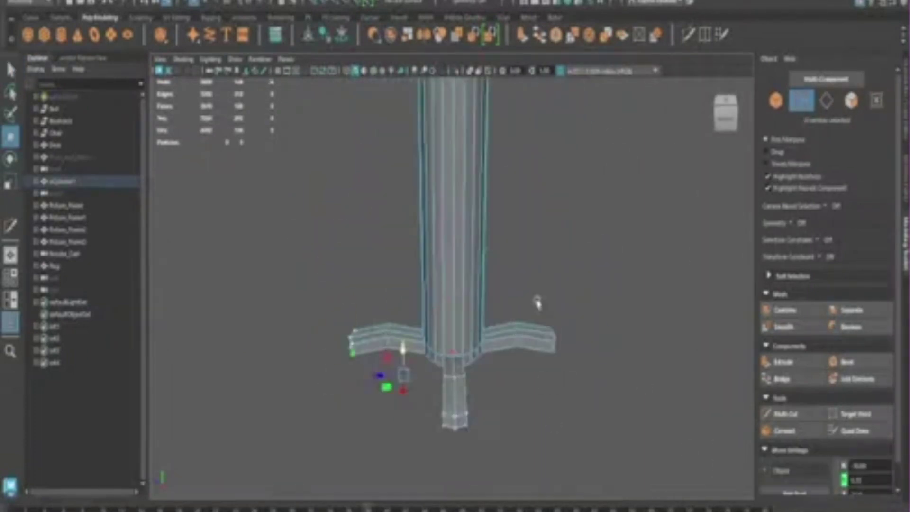
pyautogui.moveTo(537, 302)
pyautogui.keyDown('alt'); pyautogui.mouseDown()
pyautogui.moveTo(493, 433)
pyautogui.moveTo(600, 386)
pyautogui.mouseUp(); pyautogui.keyUp('alt')
pyautogui.moveTo(651, 351)
pyautogui.keyDown('alt'); pyautogui.mouseDown()
pyautogui.moveTo(544, 291)
pyautogui.moveTo(281, 300)
pyautogui.mouseUp(); pyautogui.keyUp('alt')
pyautogui.moveTo(441, 317)
pyautogui.keyDown('alt'); pyautogui.mouseDown()
pyautogui.moveTo(595, 291)
pyautogui.moveTo(576, 362)
pyautogui.moveTo(509, 336)
pyautogui.mouseUp(); pyautogui.keyUp('alt')
pyautogui.moveTo(354, 346)
pyautogui.keyDown('alt'); pyautogui.mouseDown()
pyautogui.moveTo(376, 274)
pyautogui.moveTo(420, 371)
pyautogui.moveTo(583, 315)
pyautogui.moveTo(363, 294)
pyautogui.moveTo(434, 356)
pyautogui.moveTo(446, 414)
pyautogui.moveTo(514, 409)
pyautogui.mouseUp(); pyautogui.keyUp('alt')
# Scale the leg faces, then return to object mode and frame the coat rack pole
pyautogui.press('r')
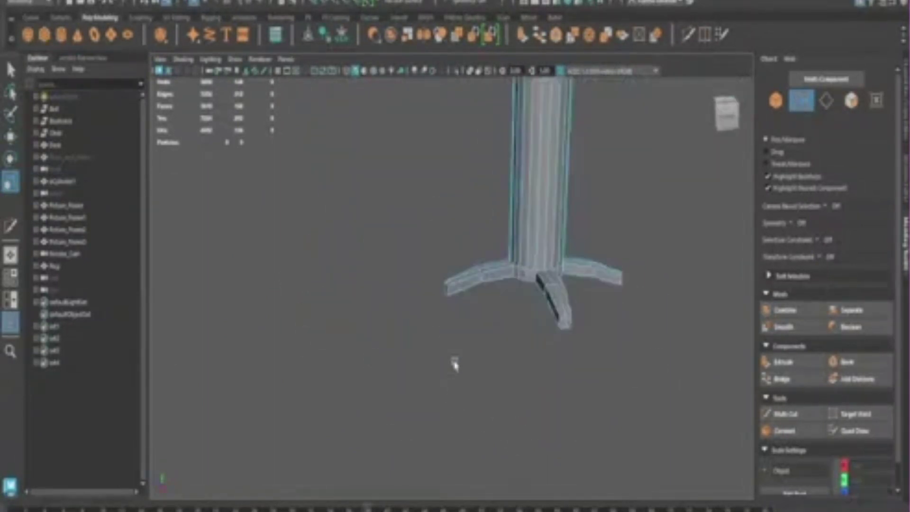
pyautogui.press('F8')
pyautogui.click(669, 170)
pyautogui.moveTo(510, 294)
pyautogui.keyDown('alt'); pyautogui.mouseDown()
pyautogui.moveTo(365, 286)
pyautogui.moveTo(502, 148)
pyautogui.moveTo(559, 179)
pyautogui.moveTo(487, 176)
pyautogui.mouseUp(); pyautogui.keyUp('alt')
pyautogui.press('f')
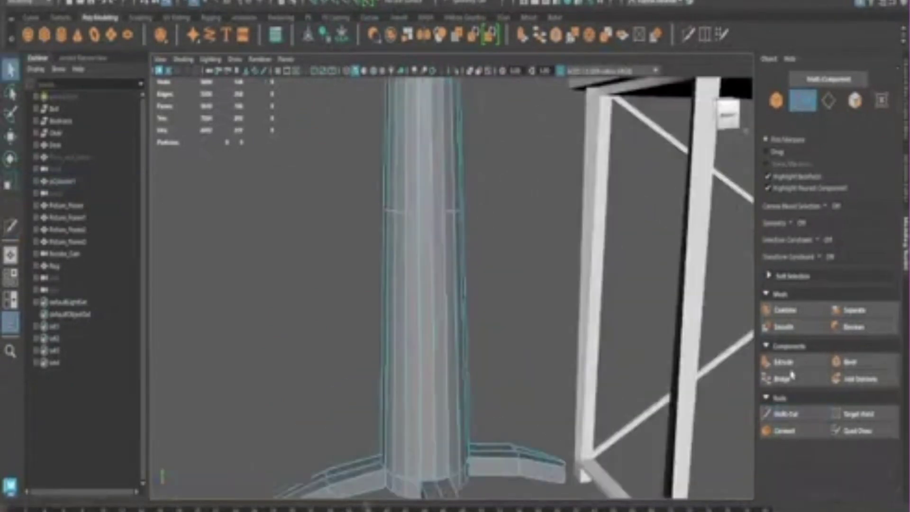
# Select the whole pole and inspect its base, toggling face and object selection
pyautogui.click(776, 100)
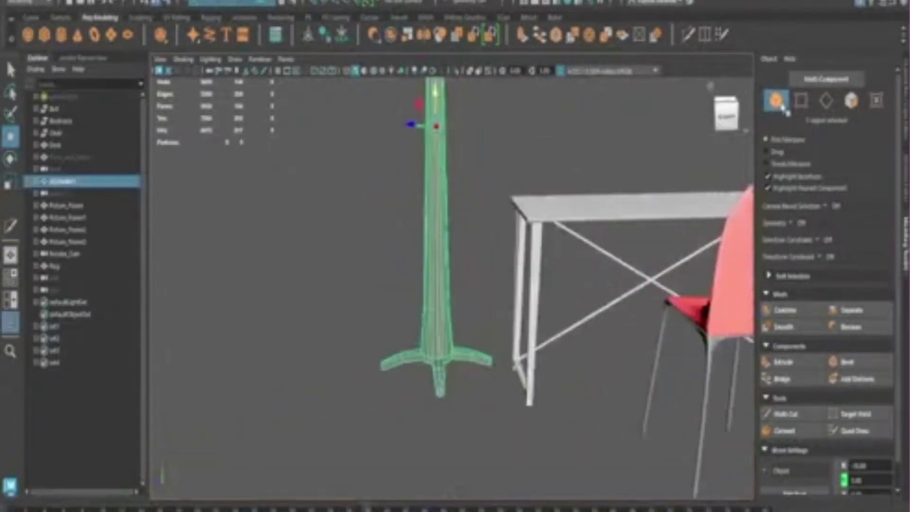
pyautogui.moveTo(395, 340)
pyautogui.keyDown('alt'); pyautogui.mouseDown(button='right')
pyautogui.moveTo(488, 319)
pyautogui.moveTo(483, 226)
pyautogui.mouseUp(button='right'); pyautogui.keyUp('alt')
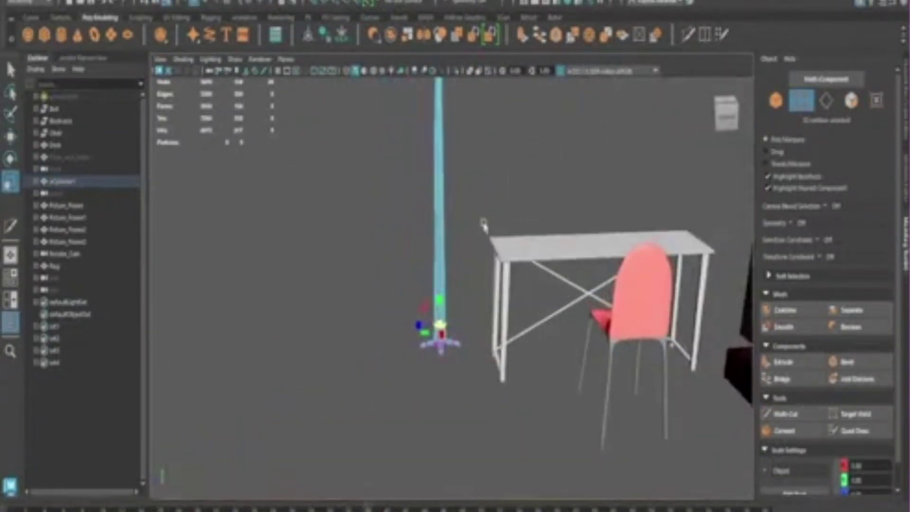
pyautogui.keyDown('alt'); pyautogui.moveTo(483, 225); pyautogui.dragTo(423, 263); pyautogui.keyUp('alt')
pyautogui.press('F11')
pyautogui.keyDown('alt'); pyautogui.moveTo(423, 263); pyautogui.dragTo(416, 301, button='right'); pyautogui.keyUp('alt')
pyautogui.moveTo(416, 301)
pyautogui.keyDown('alt'); pyautogui.mouseDown()
pyautogui.moveTo(443, 345)
pyautogui.moveTo(404, 315)
pyautogui.moveTo(470, 224)
pyautogui.mouseUp(); pyautogui.keyUp('alt')
pyautogui.press('F8')
pyautogui.scroll(-3, 469, 224)
pyautogui.scroll(8, 459, 264)
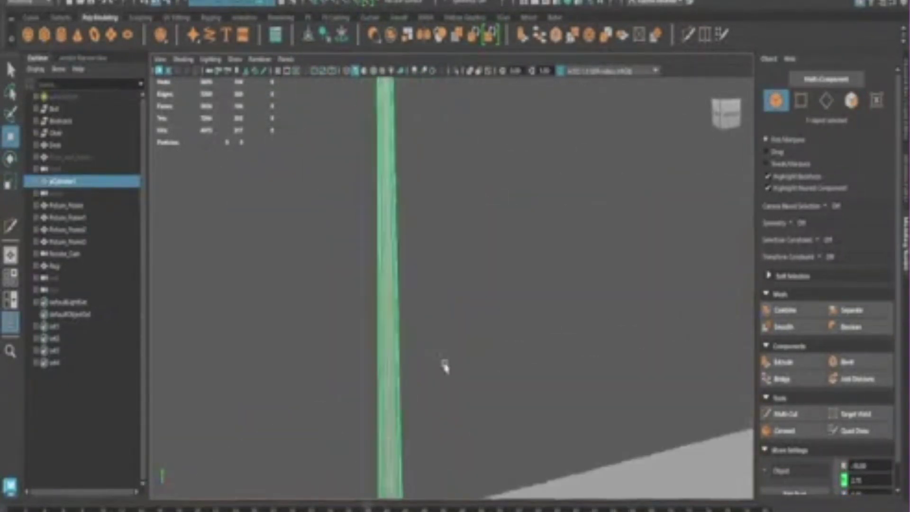
# Frame the new cylinder in object mode and rotate it 90° onto its side
pyautogui.press('F9')
pyautogui.scroll(3, 530, 297)
pyautogui.scroll(-5, 452, 270)
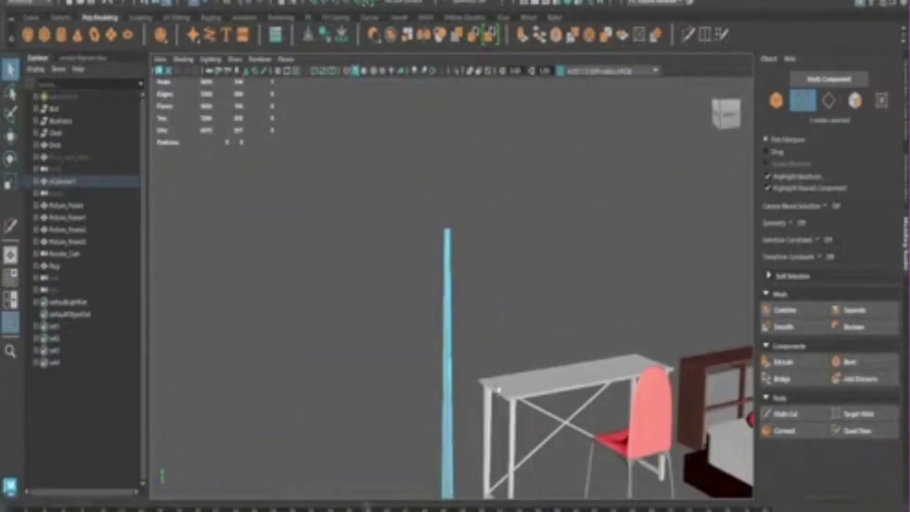
pyautogui.scroll(-4, 452, 270)
pyautogui.press('F8')
pyautogui.press('f')
pyautogui.moveTo(473, 269)
pyautogui.mouseDown()
pyautogui.moveTo(485, 294)
pyautogui.moveTo(553, 299)
pyautogui.moveTo(485, 299)
pyautogui.mouseUp()
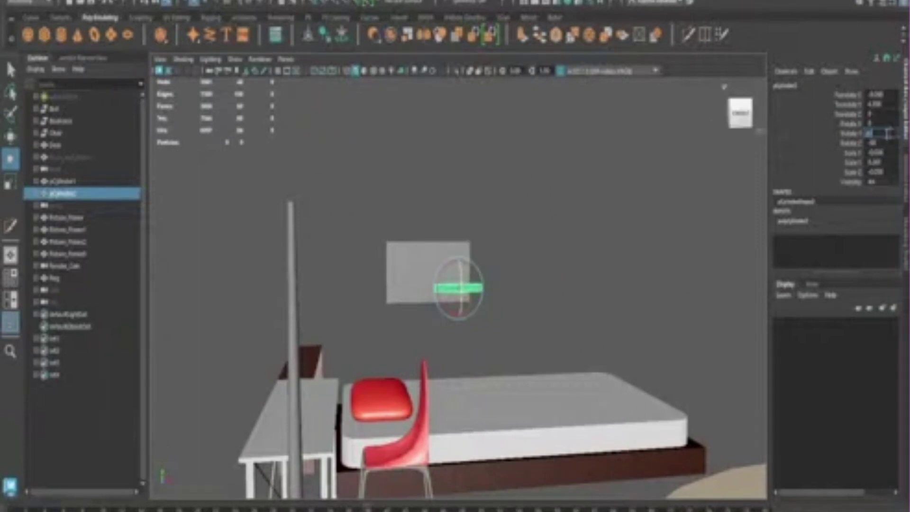
# Rename the pole object to Coat_Rack
pyautogui.press('w')
pyautogui.click(86, 182)
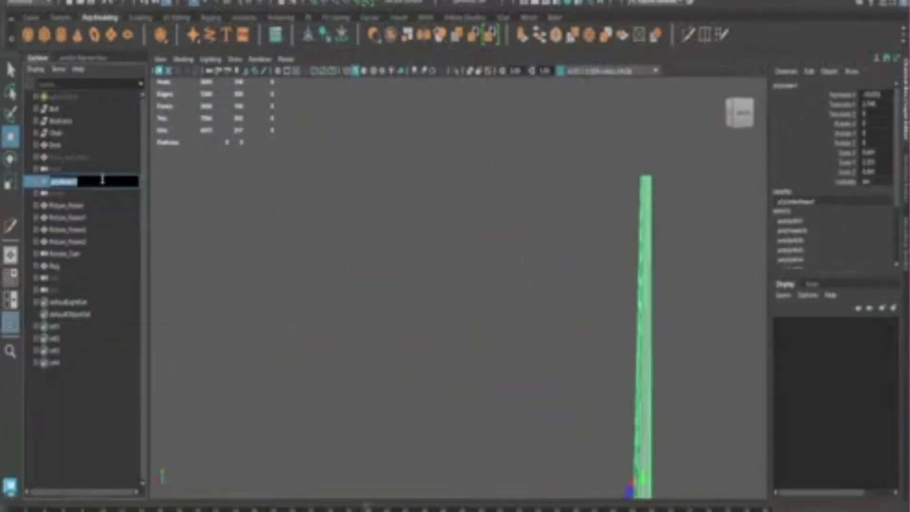
pyautogui.write('Coat_Rack')
pyautogui.press('Return')
# Zoom in on the Coat_Rack base, then undo back through its edge and component edits
pyautogui.moveTo(335, 319)
pyautogui.keyDown('alt'); pyautogui.mouseDown()
pyautogui.moveTo(284, 264)
pyautogui.moveTo(335, 238)
pyautogui.mouseUp(); pyautogui.keyUp('alt')
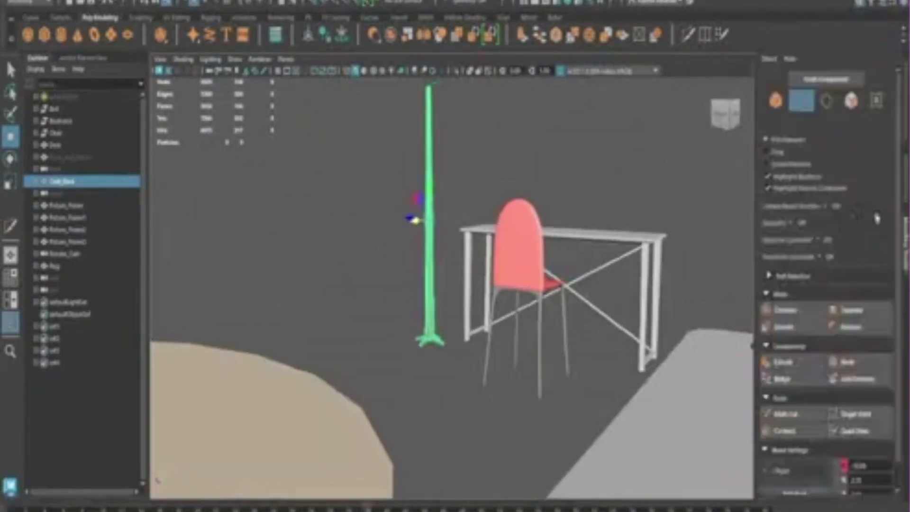
pyautogui.scroll(-2, 420, 230)
pyautogui.keyDown('alt'); pyautogui.moveTo(420, 229); pyautogui.dragTo(398, 267); pyautogui.keyUp('alt')
pyautogui.moveTo(354, 218)
pyautogui.keyDown('alt'); pyautogui.mouseDown()
pyautogui.moveTo(416, 233)
pyautogui.moveTo(337, 182)
pyautogui.mouseUp(); pyautogui.keyUp('alt')
pyautogui.scroll(3, 337, 182)
pyautogui.press('f')
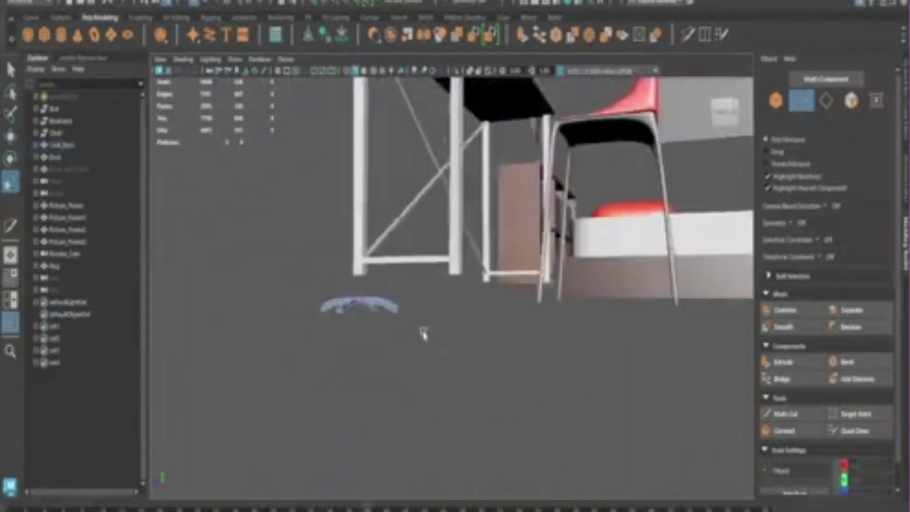
pyautogui.hotkey('ctrl', 'z')
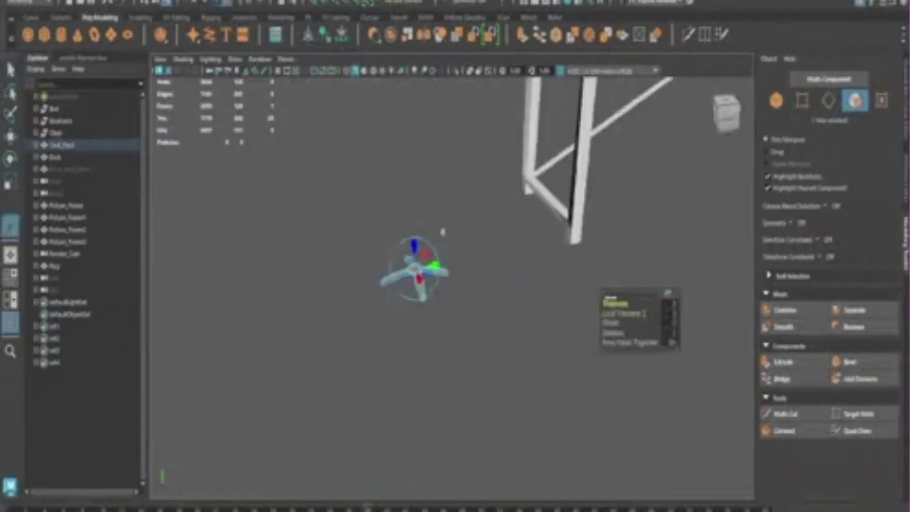
pyautogui.hotkey('ctrl', 'z')
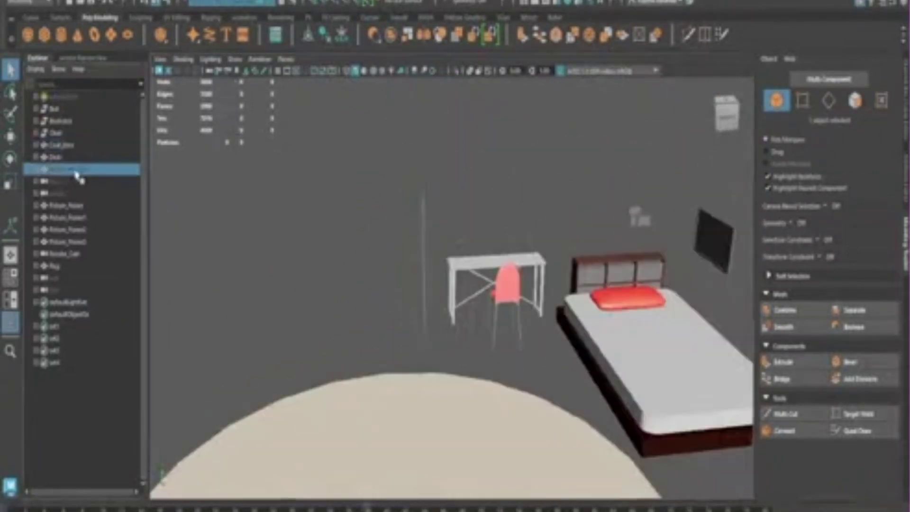
pyautogui.hotkey('ctrl', 'z')
pyautogui.hotkey('ctrl', 'z')
pyautogui.hotkey('ctrl', 'z')
pyautogui.hotkey('ctrl', 'z')
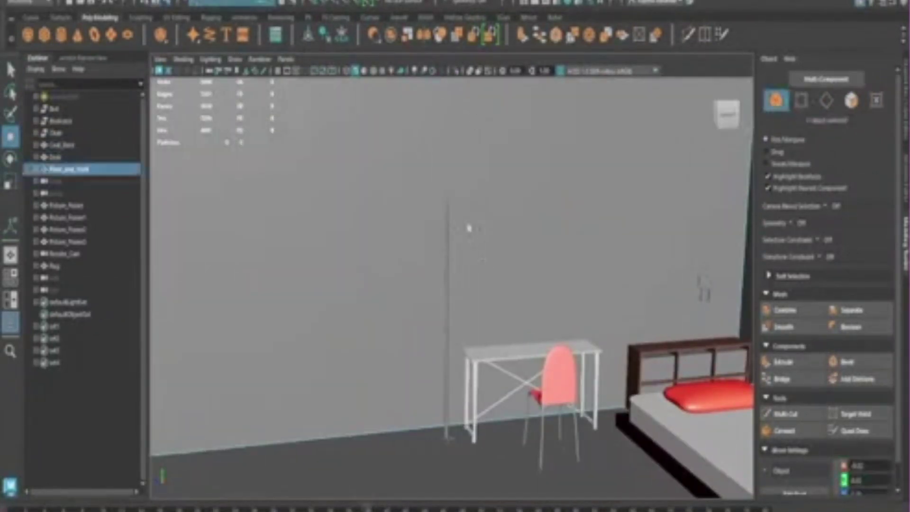
# Step back with Ctrl+Z to the hook sphere and its extruded stalk
pyautogui.hotkey('ctrl', 'z')
pyautogui.hotkey('ctrl', 'z')
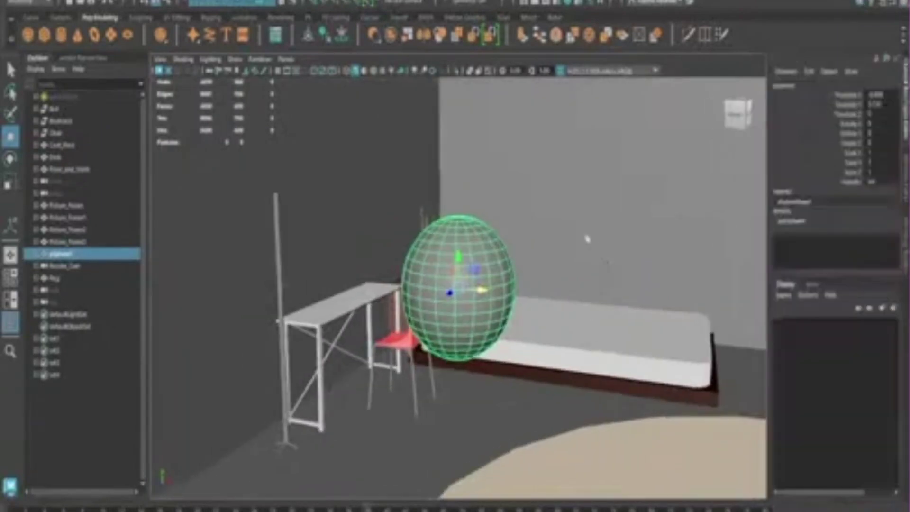
pyautogui.hotkey('ctrl', 'z')
pyautogui.hotkey('ctrl', 'z')
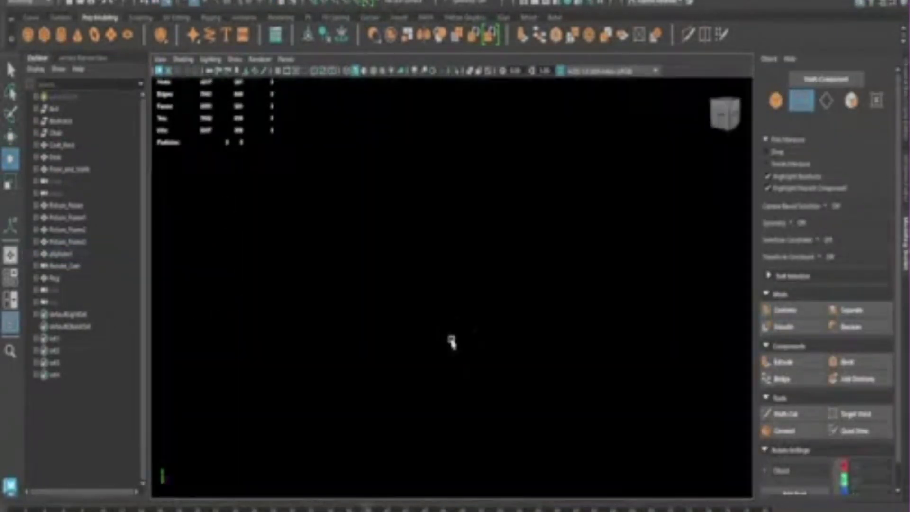
pyautogui.hotkey('ctrl', 'z')
pyautogui.hotkey('ctrl', 'z')
pyautogui.hotkey('ctrl', 'z')
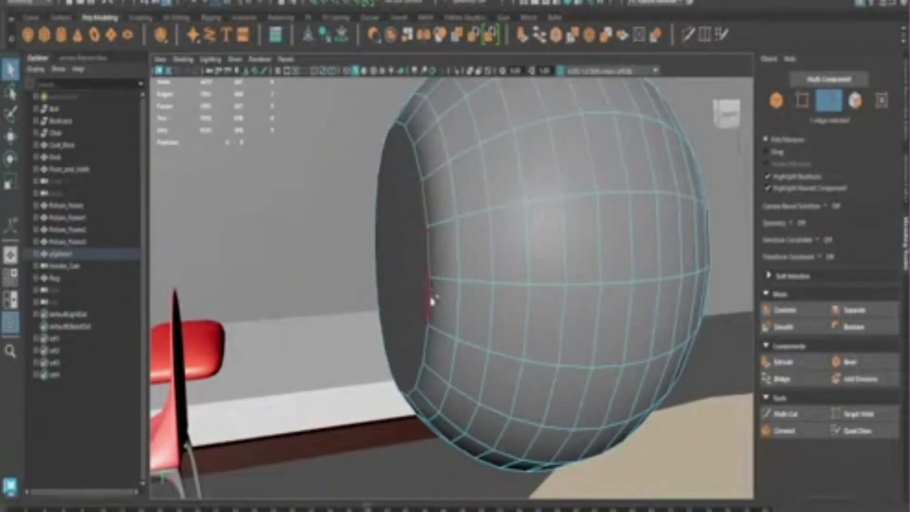
pyautogui.keyDown('alt'); pyautogui.moveTo(433, 300); pyautogui.dragTo(493, 386); pyautogui.keyUp('alt')
pyautogui.hotkey('ctrl', 'z')
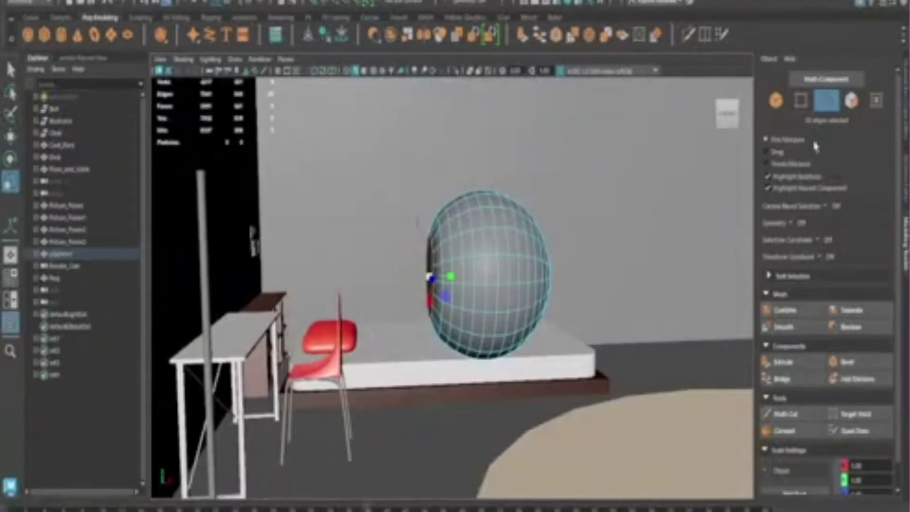
pyautogui.hotkey('ctrl', 'z')
pyautogui.click(904, 124)
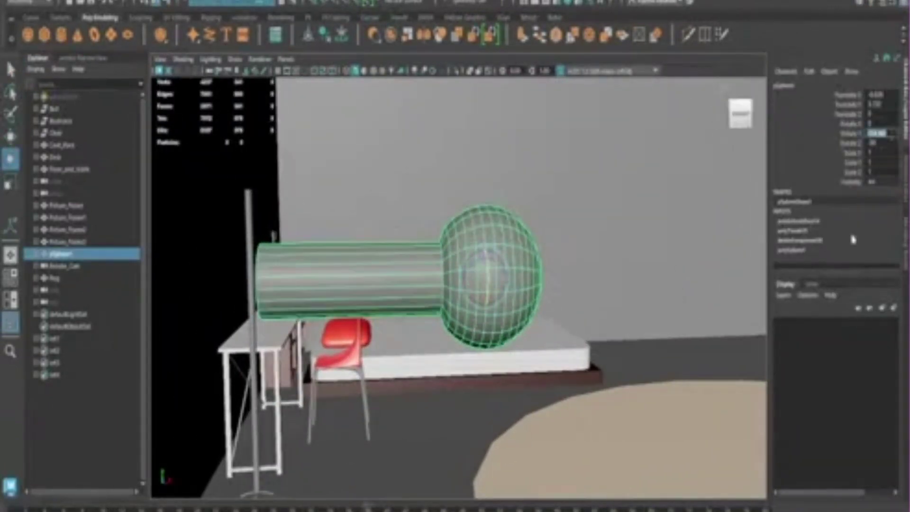
# Undo through shrinking the stalk-and-knob hook and placing it beside the pole
pyautogui.hotkey('ctrl', 'z')
pyautogui.hotkey('ctrl', 'z')
pyautogui.hotkey('ctrl', 'z')
pyautogui.hotkey('ctrl', 'z')
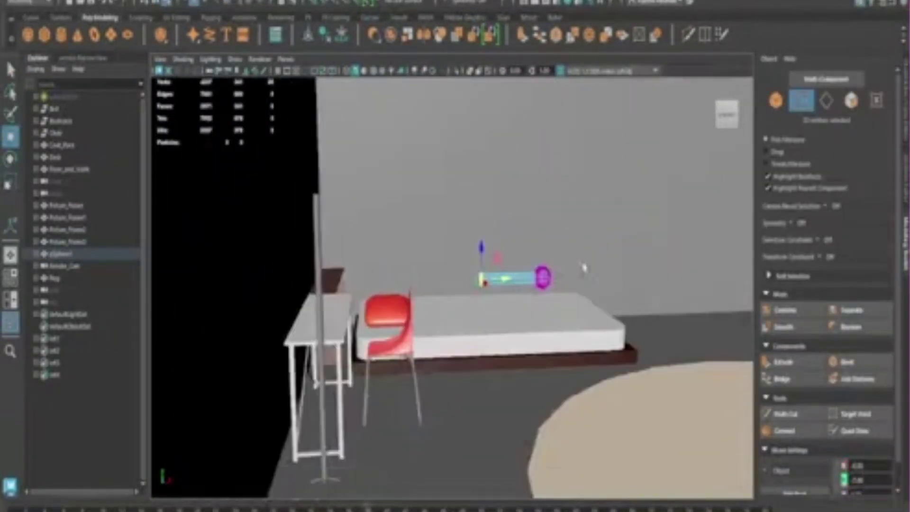
pyautogui.hotkey('ctrl', 'z')
pyautogui.hotkey('ctrl', 'z')
pyautogui.hotkey('ctrl', 'z')
pyautogui.hotkey('ctrl', 'z')
pyautogui.hotkey('ctrl', 'z')
pyautogui.hotkey('ctrl', 'z')
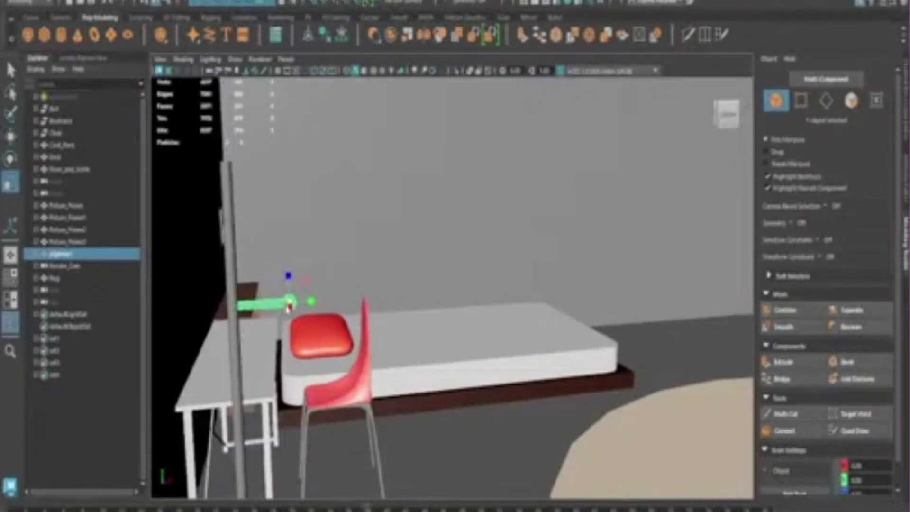
pyautogui.hotkey('ctrl', 'z')
pyautogui.hotkey('ctrl', 'z')
pyautogui.hotkey('ctrl', 'z')
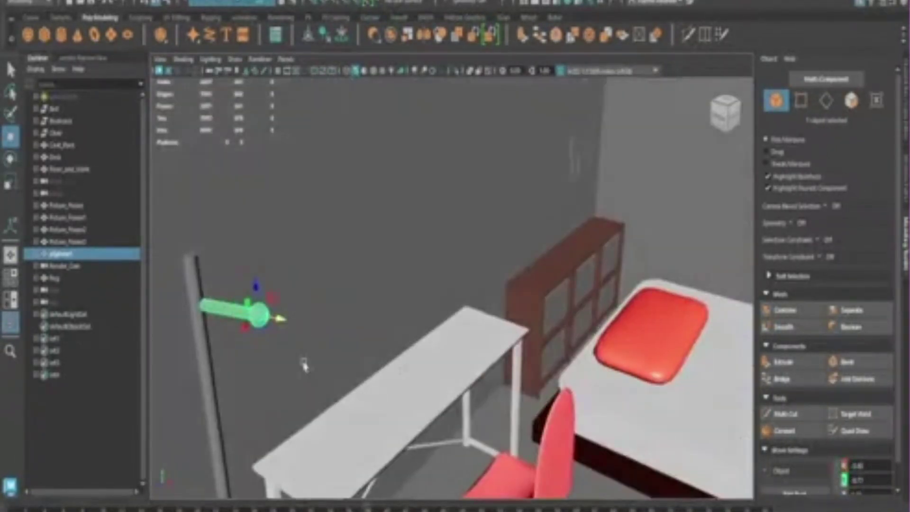
pyautogui.hotkey('ctrl', 'z')
pyautogui.hotkey('ctrl', 'z')
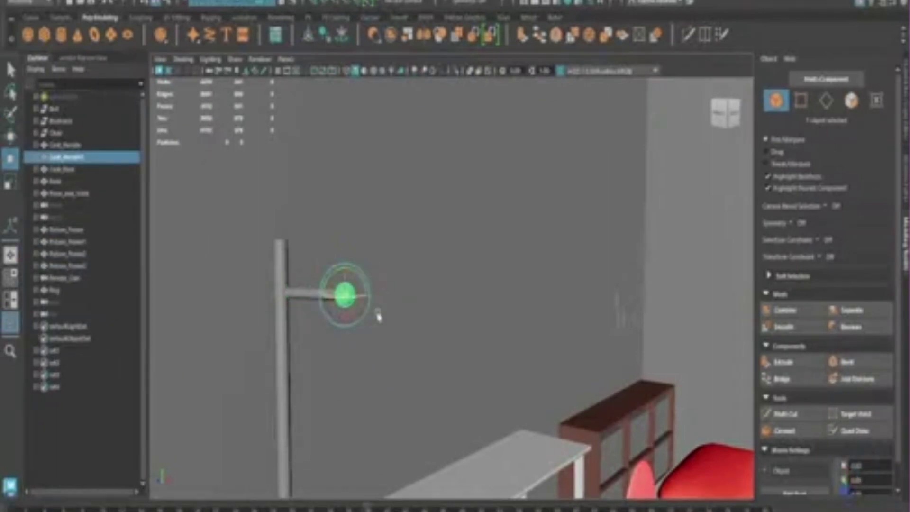
pyautogui.hotkey('ctrl', 'z')
pyautogui.hotkey('ctrl', 'z')
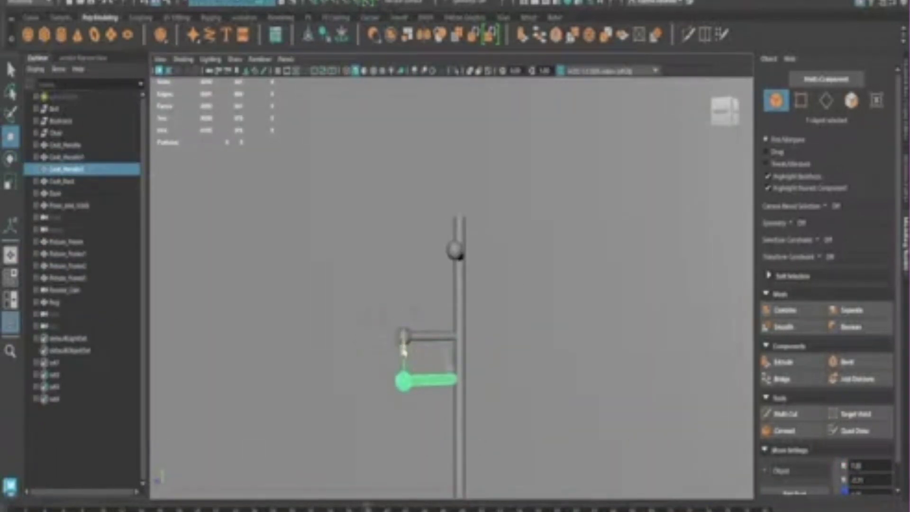
# Undo through the hook duplicates back to selecting the pole with its hooks
pyautogui.hotkey('ctrl', 'z')
pyautogui.hotkey('ctrl', 'z')
pyautogui.hotkey('ctrl', 'z')
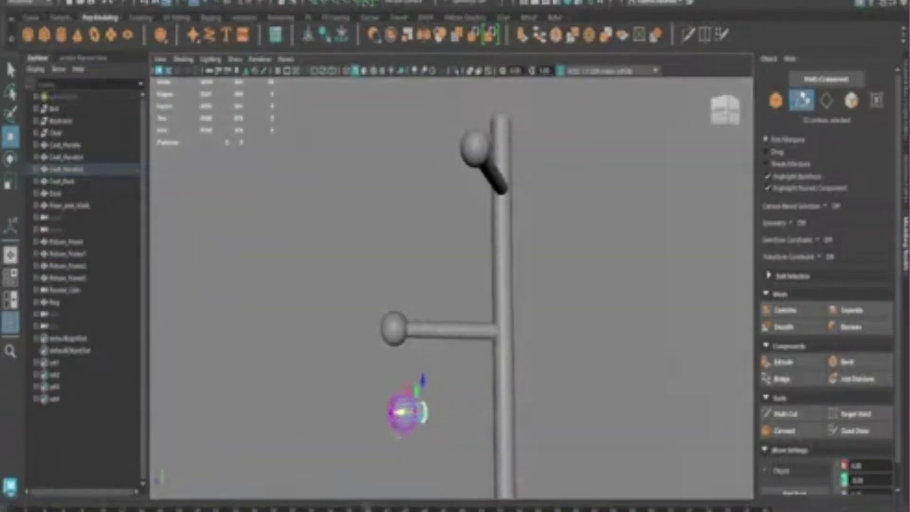
pyautogui.hotkey('ctrl', 'z')
pyautogui.hotkey('ctrl', 'z')
pyautogui.hotkey('ctrl', 'z')
pyautogui.hotkey('ctrl', 'z')
pyautogui.hotkey('ctrl', 'z')
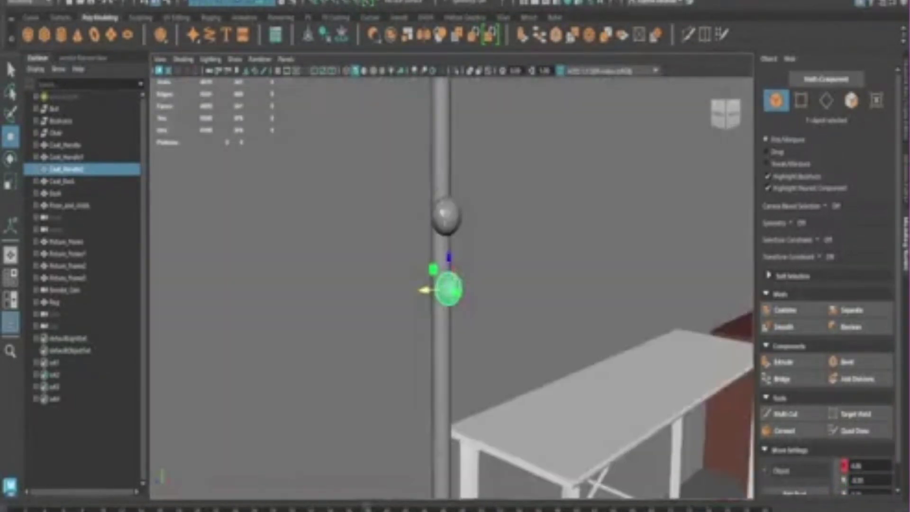
pyautogui.hotkey('ctrl', 'z')
pyautogui.hotkey('ctrl', 'z')
pyautogui.hotkey('ctrl', 'z')
pyautogui.hotkey('ctrl', 'z')
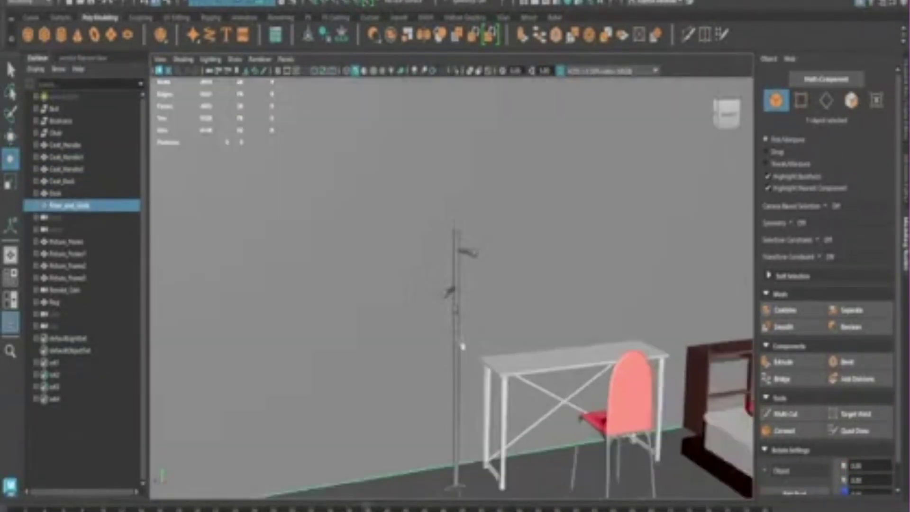
pyautogui.hotkey('ctrl', 'z')
pyautogui.hotkey('ctrl', 'z')
pyautogui.hotkey('ctrl', 'z')
pyautogui.hotkey('ctrl', 'z')
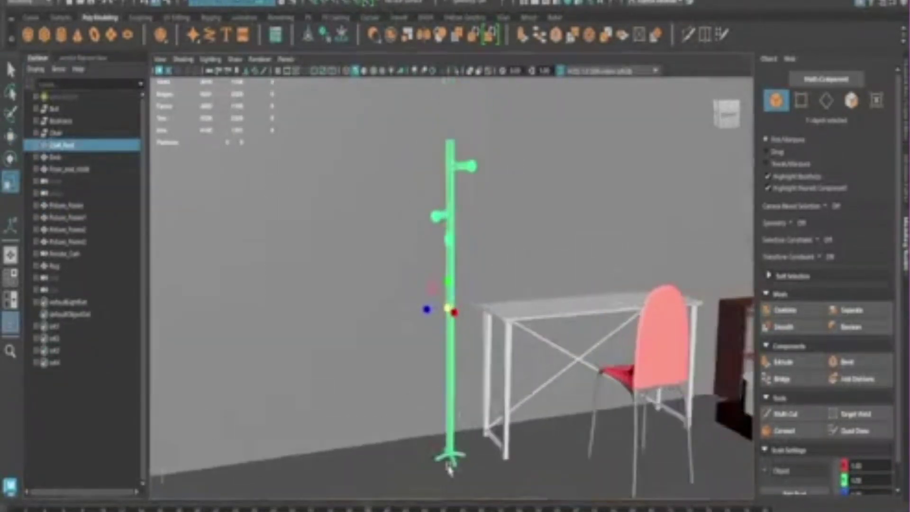
pyautogui.hotkey('ctrl', 'z')
pyautogui.hotkey('ctrl', 'z')
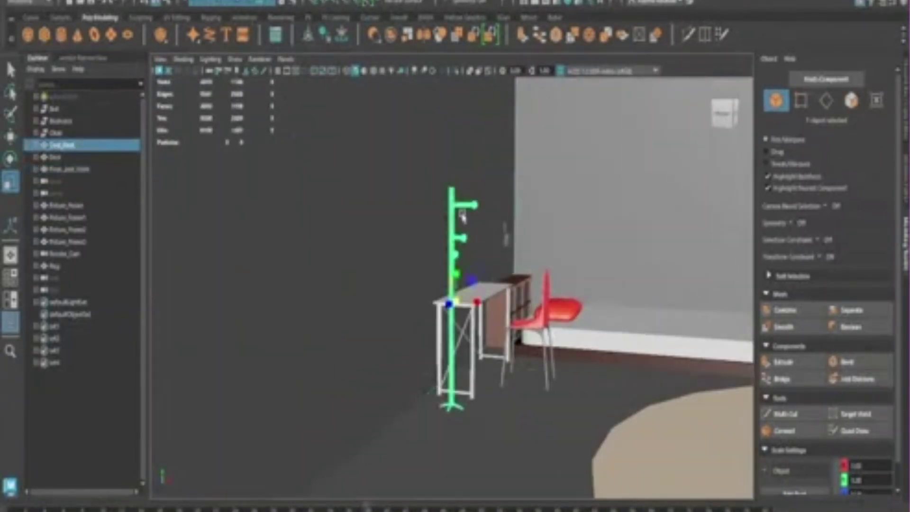
# Create the blue Book_Mat material and apply it to the bookcase books
pyautogui.hotkey('ctrl', 'a')
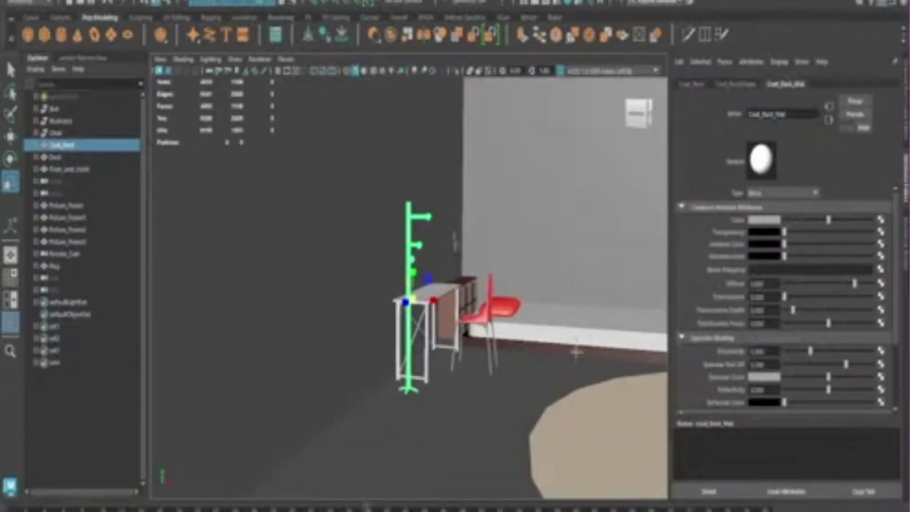
pyautogui.hotkey('ctrl', 'z')
pyautogui.hotkey('ctrl', 'z')
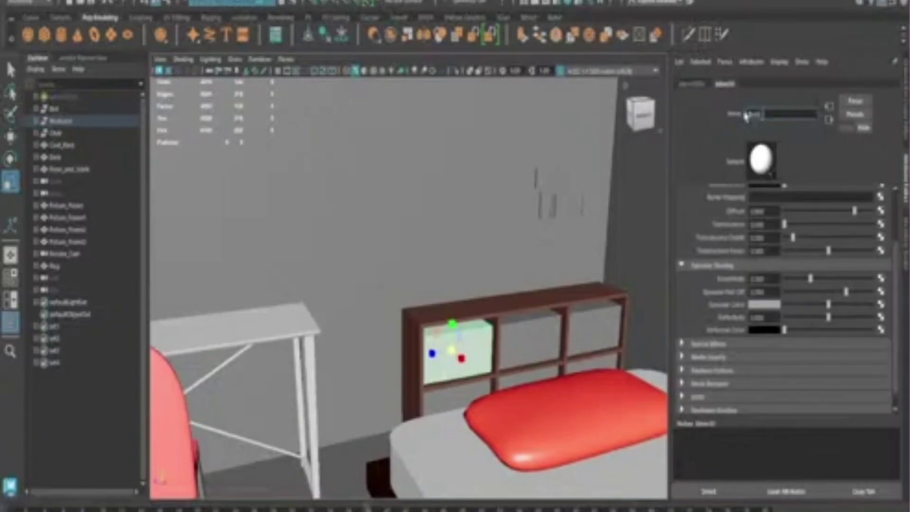
pyautogui.press('Return')
pyautogui.click(530, 339)
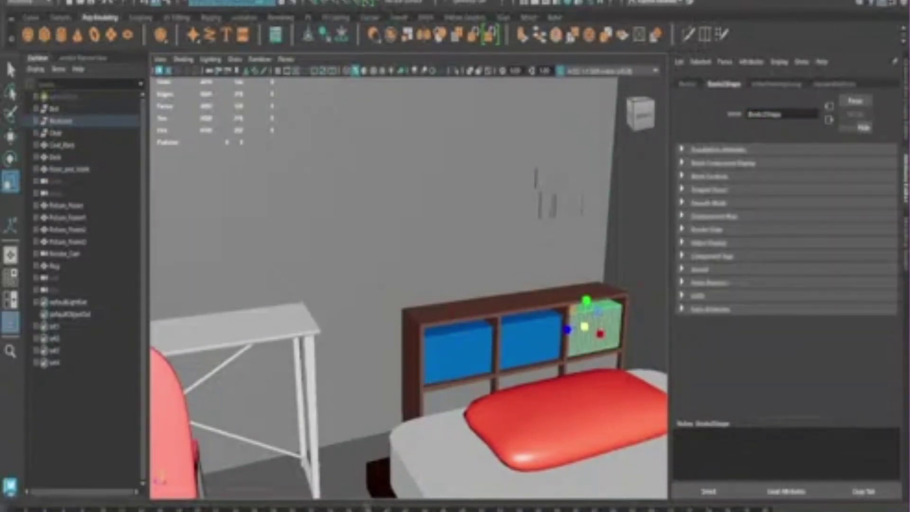
# Give the picture frame Picture_Frame1 a new material named Picture_Frame_Mat
pyautogui.click(66, 170)
pyautogui.click(66, 230)
pyautogui.press('f')
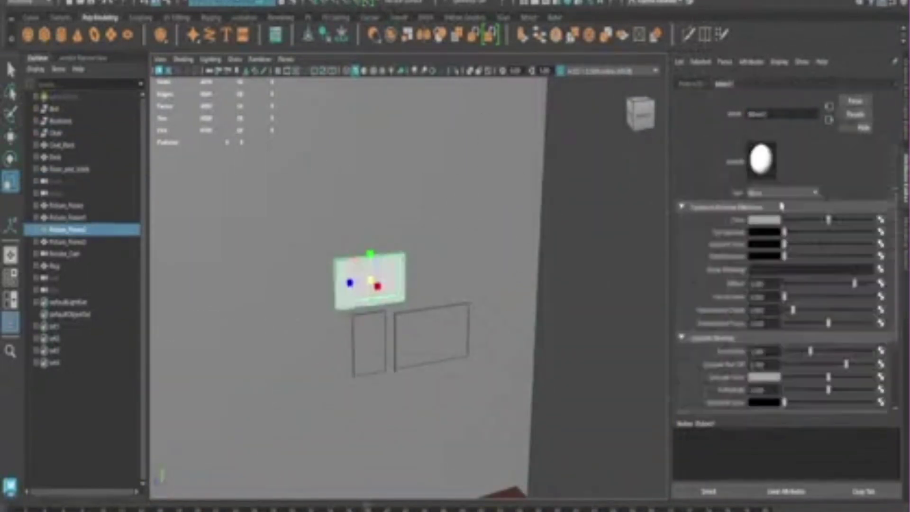
pyautogui.press('Return')
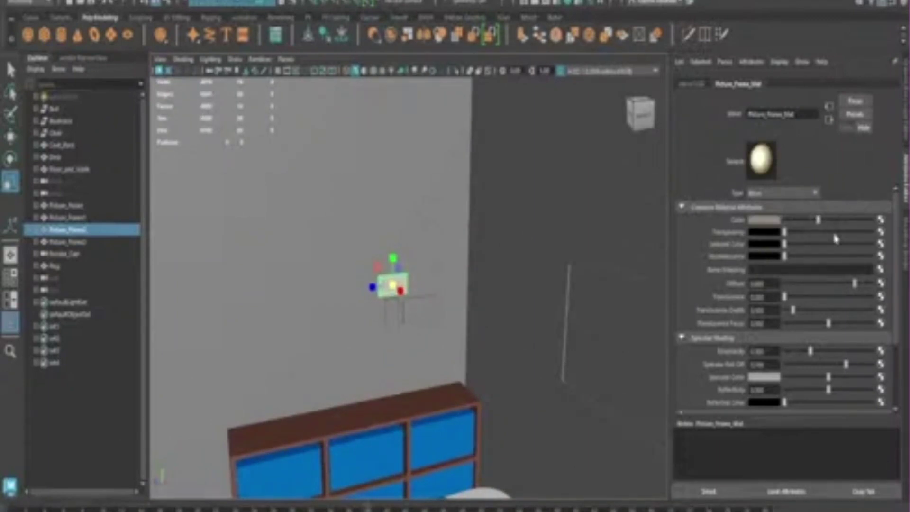